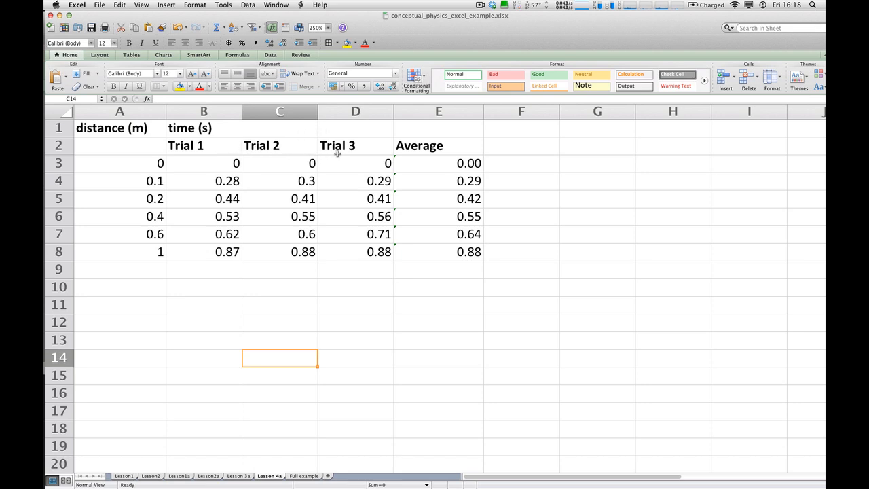
click(433, 147)
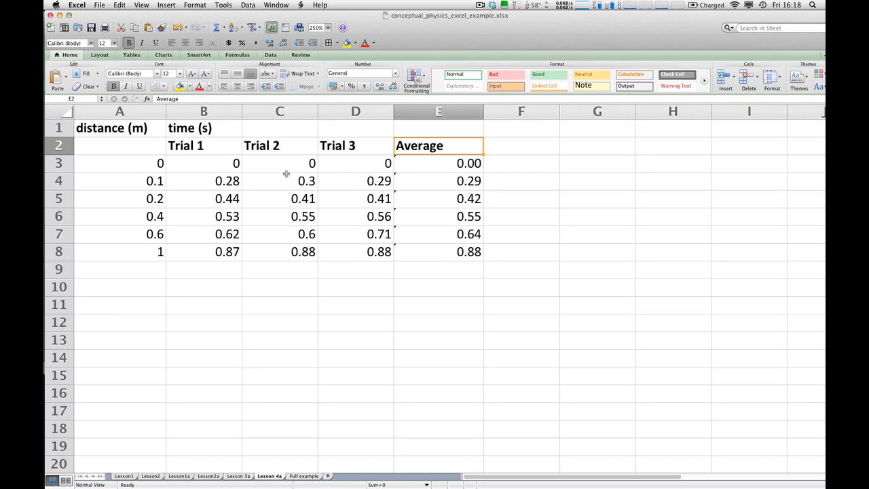
click(139, 164)
click(464, 184)
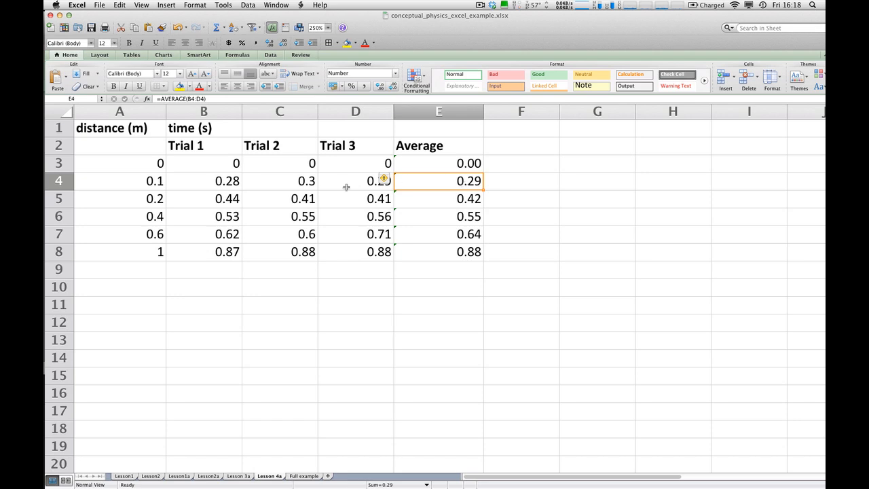
drag(136, 183, 128, 248)
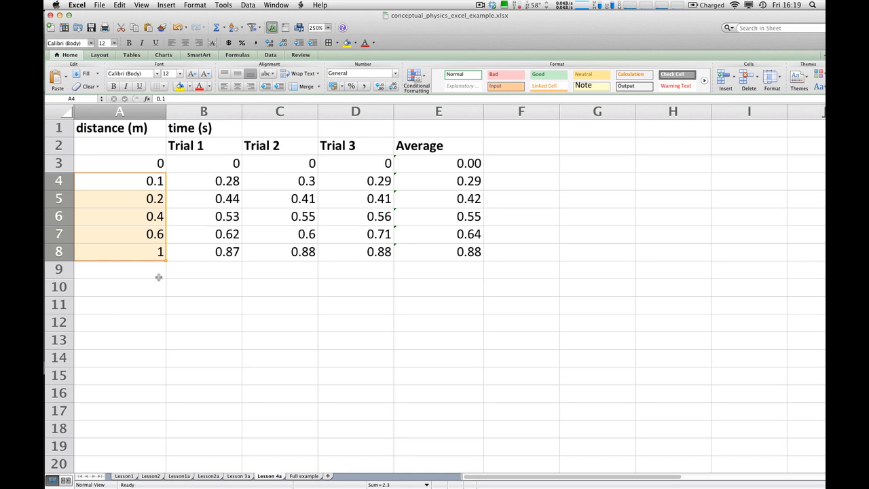
key(super+Tab)
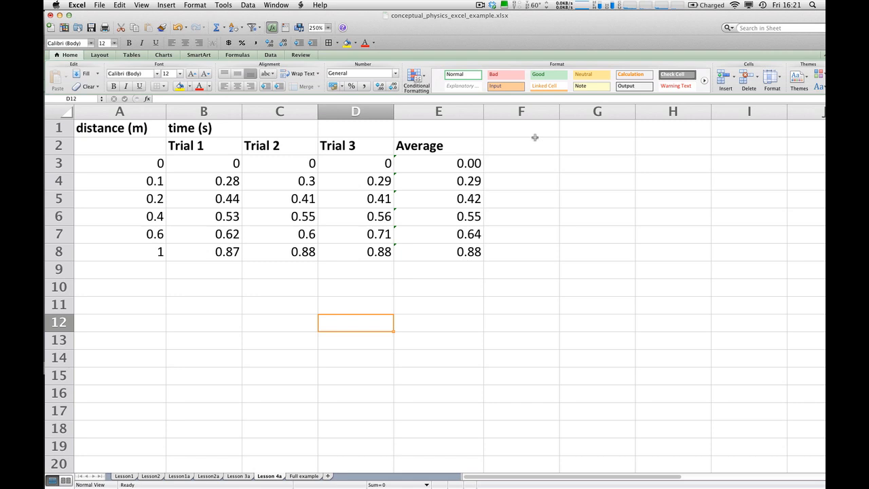
Try to copy the Average column, E2:E8, with an ordinary paste starting at A10, and undo the paste.
drag(435, 145, 431, 246)
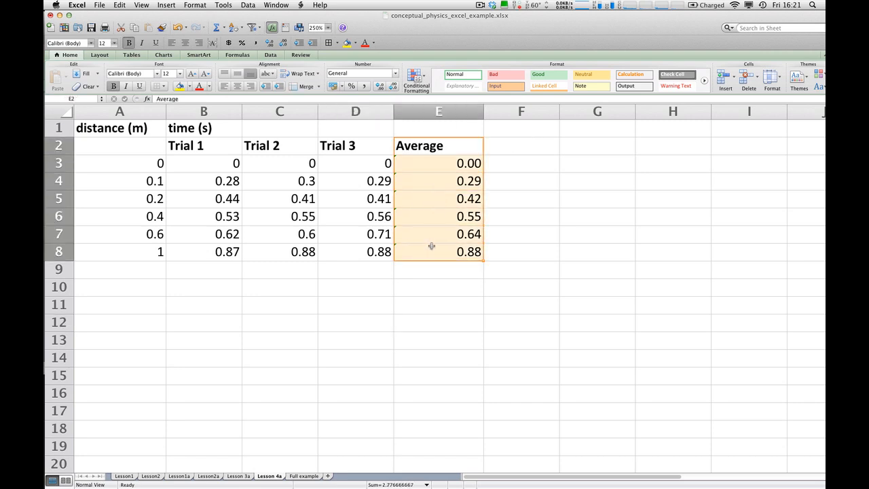
click(122, 5)
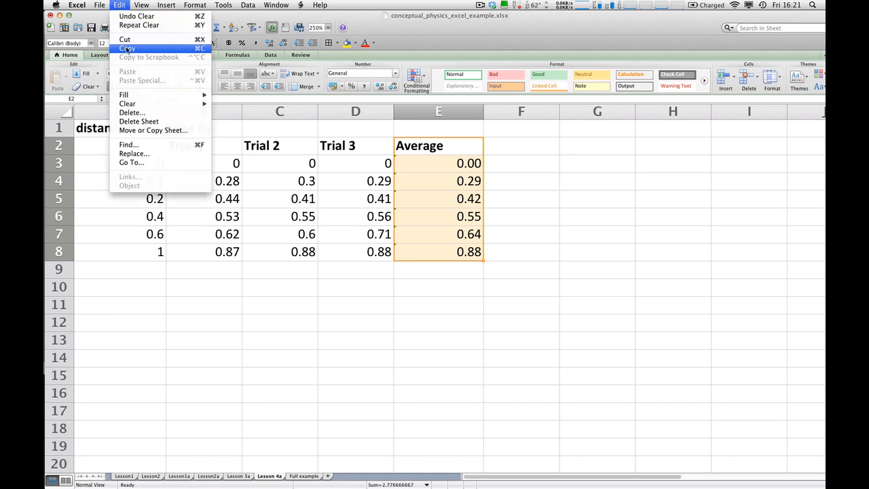
click(127, 48)
click(127, 288)
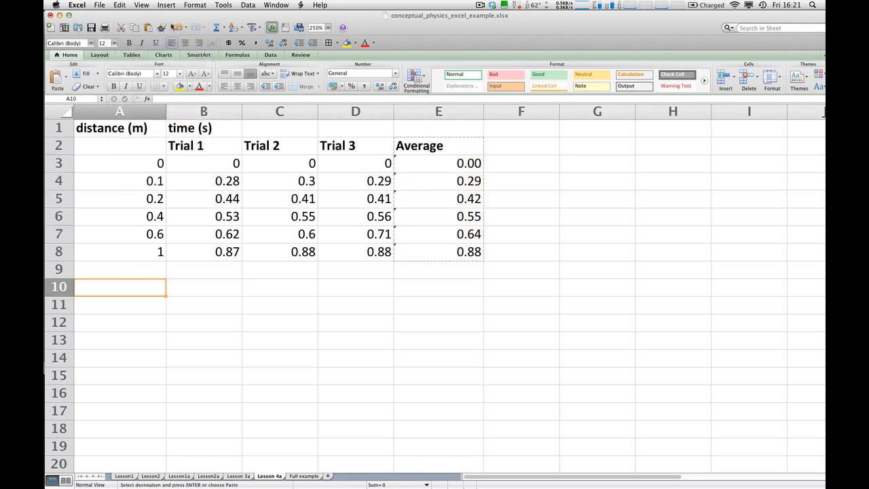
click(121, 4)
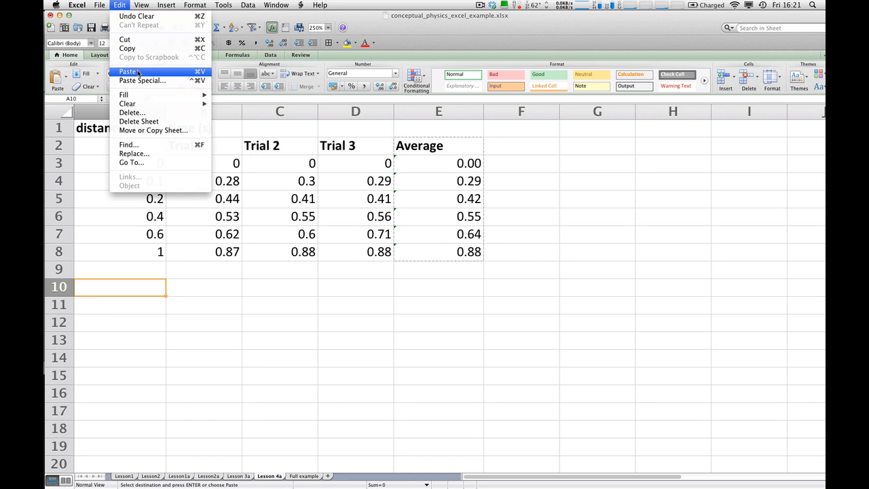
click(129, 72)
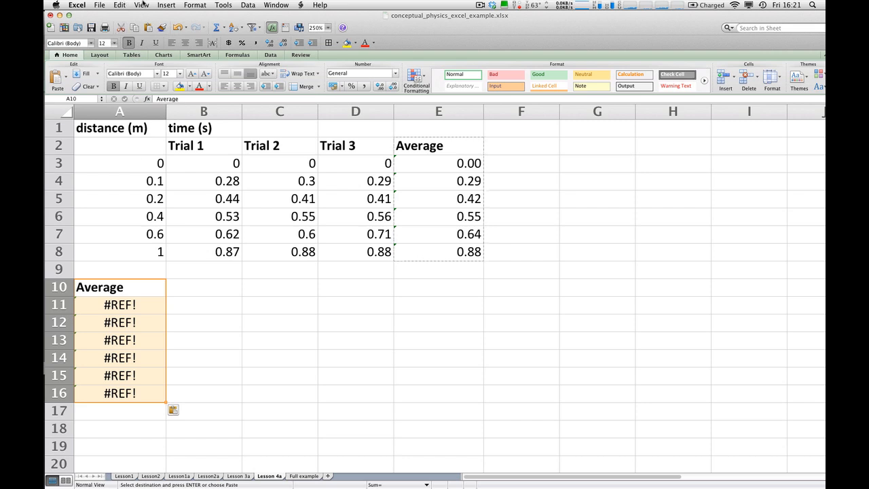
click(121, 5)
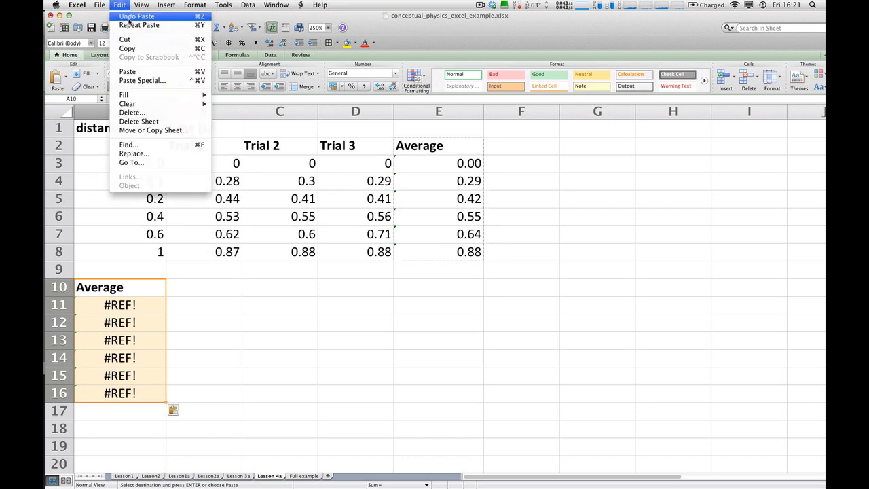
click(129, 17)
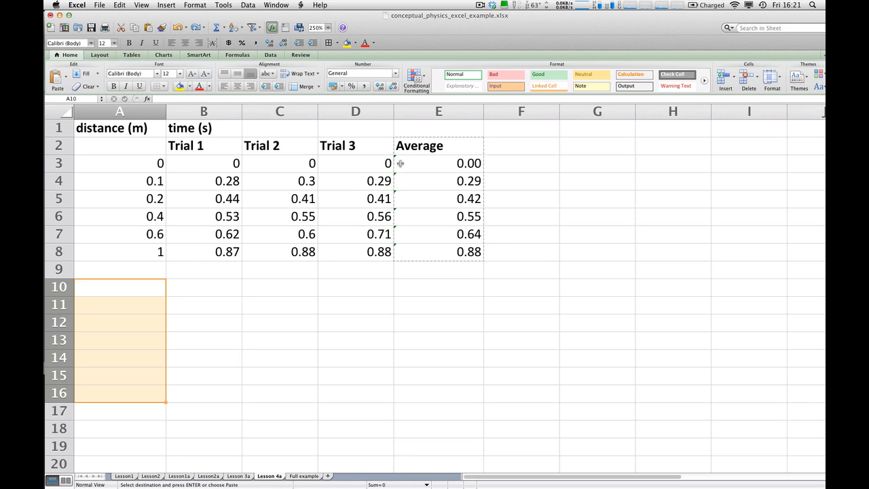
Paste the copied Average column at A10 again, inspect the formula in A11, and undo the paste.
click(107, 287)
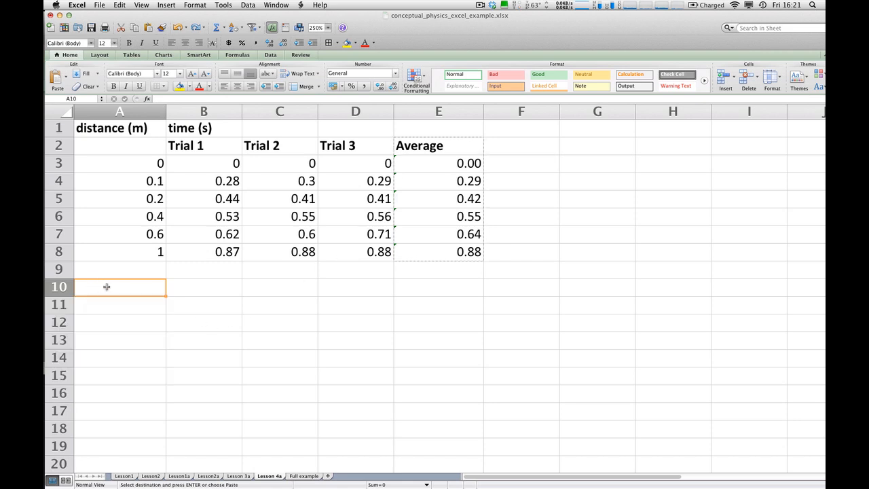
click(119, 4)
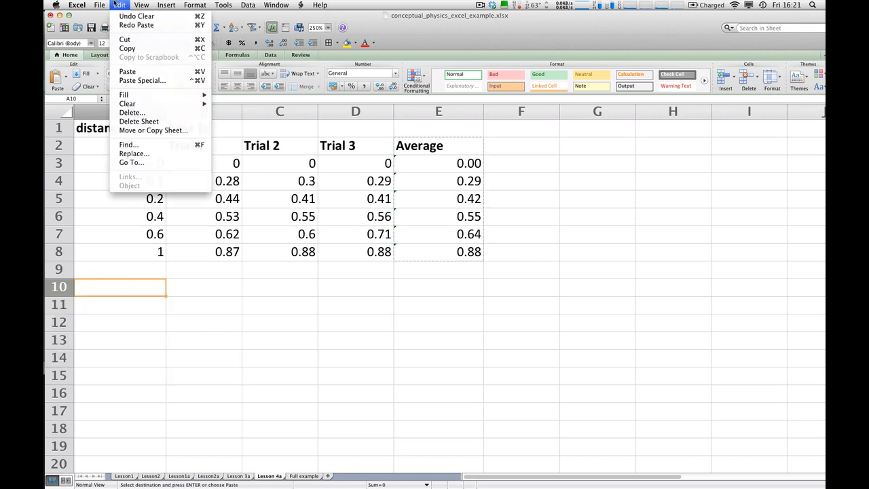
click(129, 73)
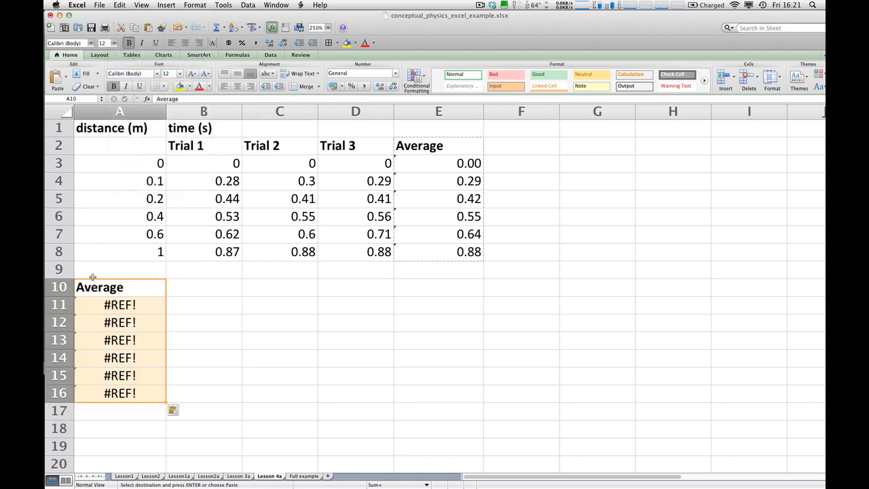
click(120, 305)
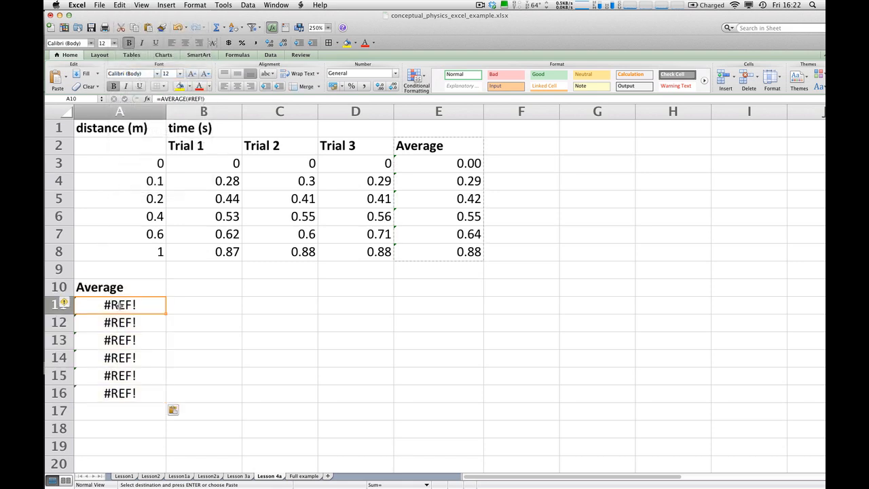
click(211, 99)
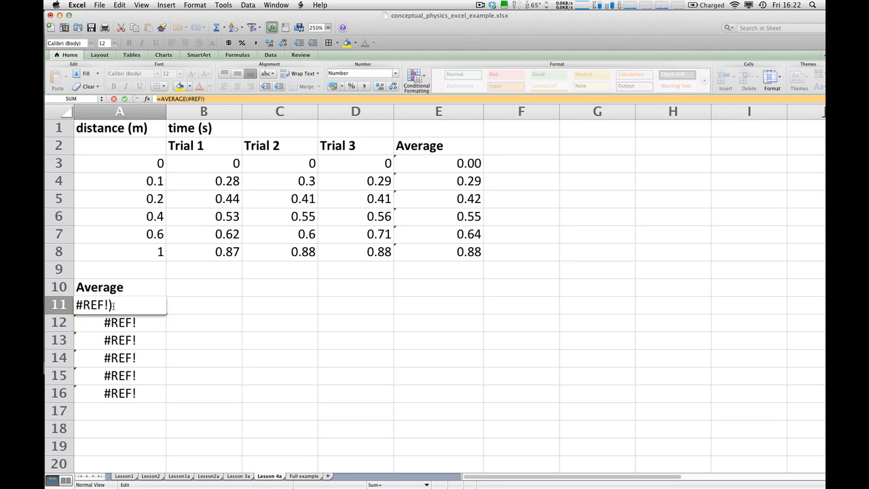
click(238, 361)
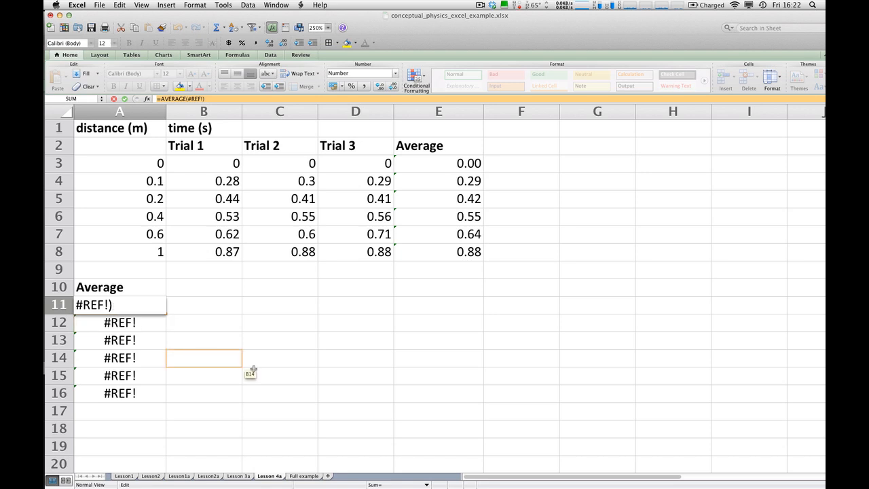
key(super+z)
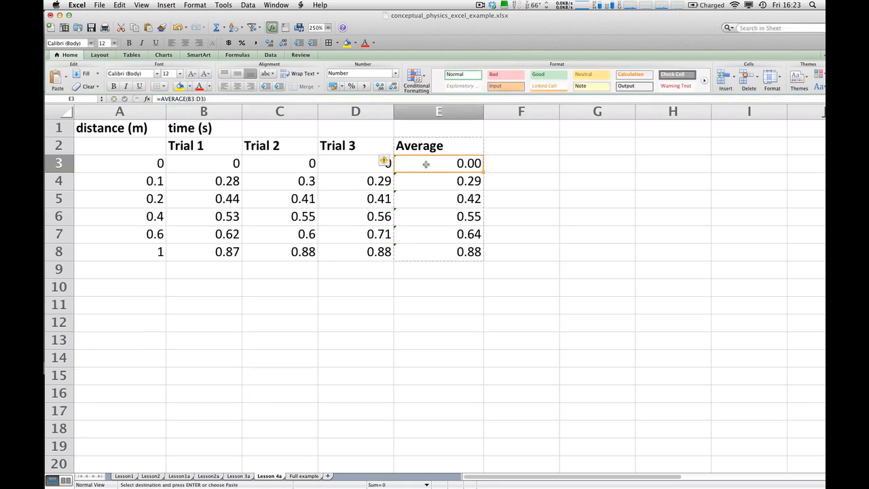
Copy the averages in E3:E8 and paste them as values only, starting at A10.
drag(425, 164, 428, 252)
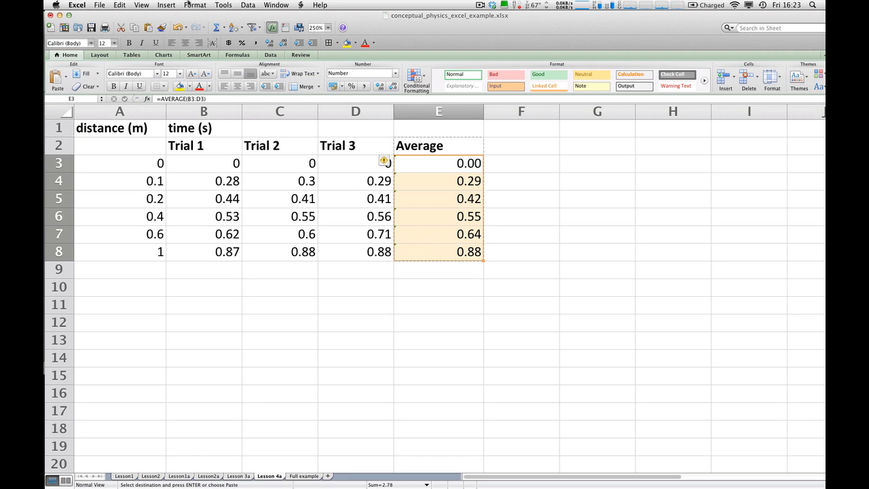
click(126, 5)
click(127, 54)
click(103, 286)
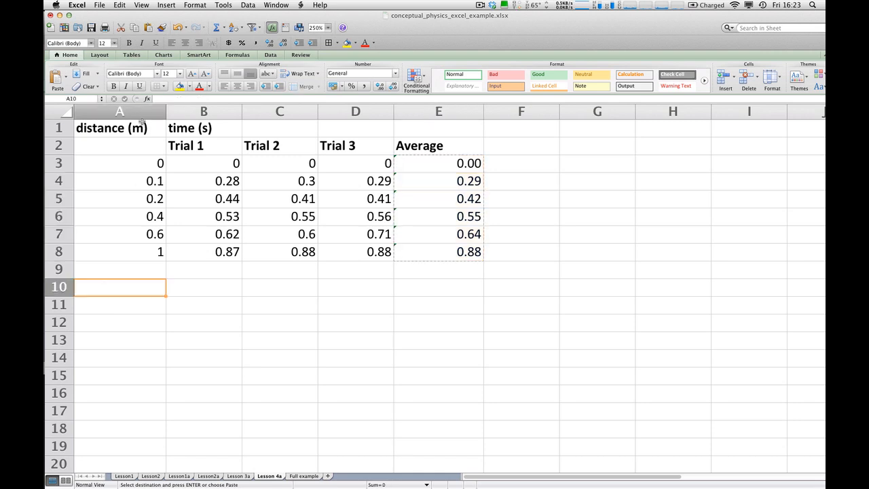
click(119, 4)
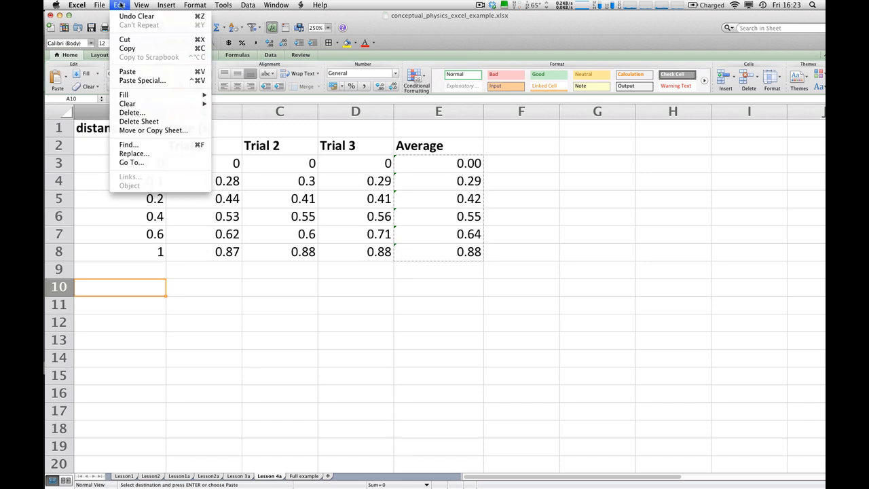
click(131, 81)
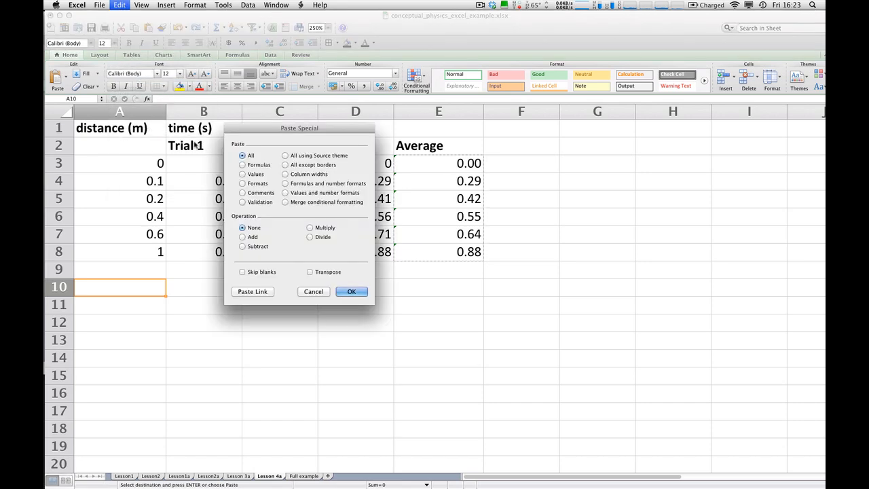
click(242, 174)
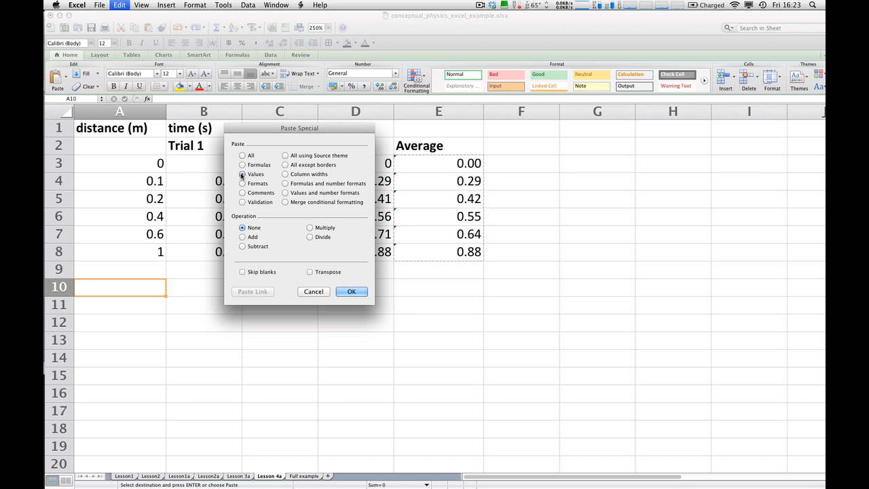
click(350, 291)
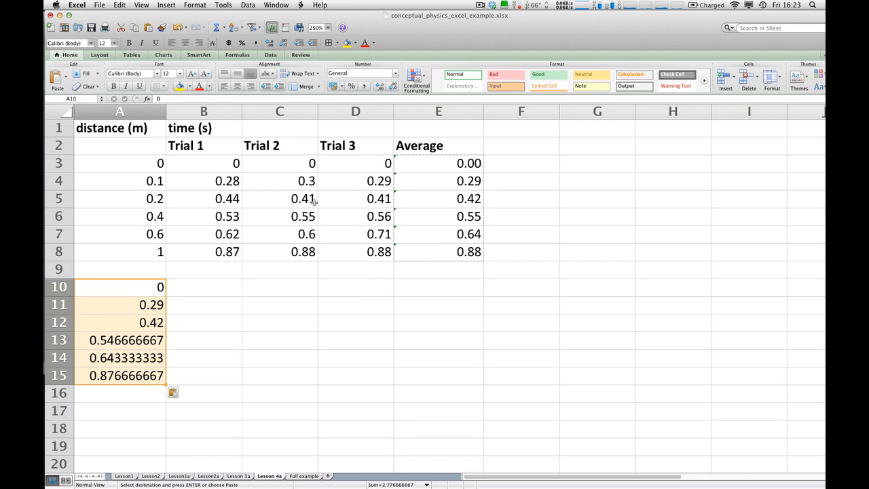
Set the Trial 3 time for the 1 m distance, cell D8, to 0.98 to test the pasted values.
click(369, 251)
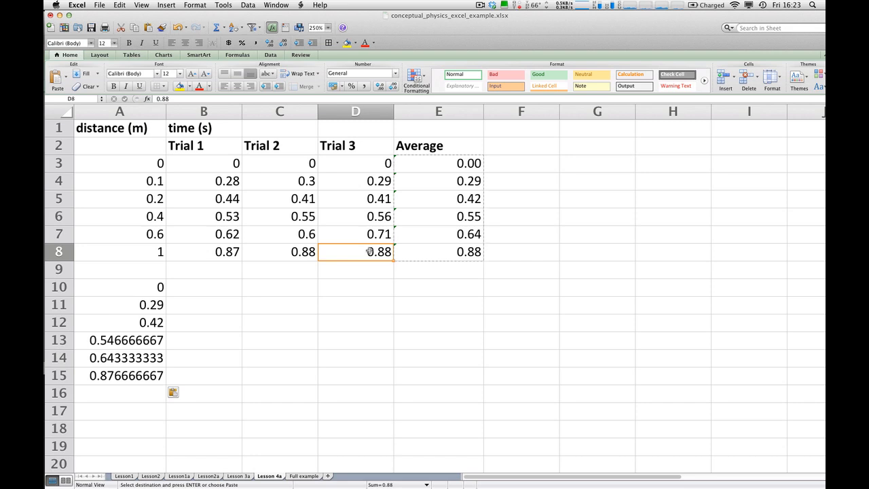
text(0.98)
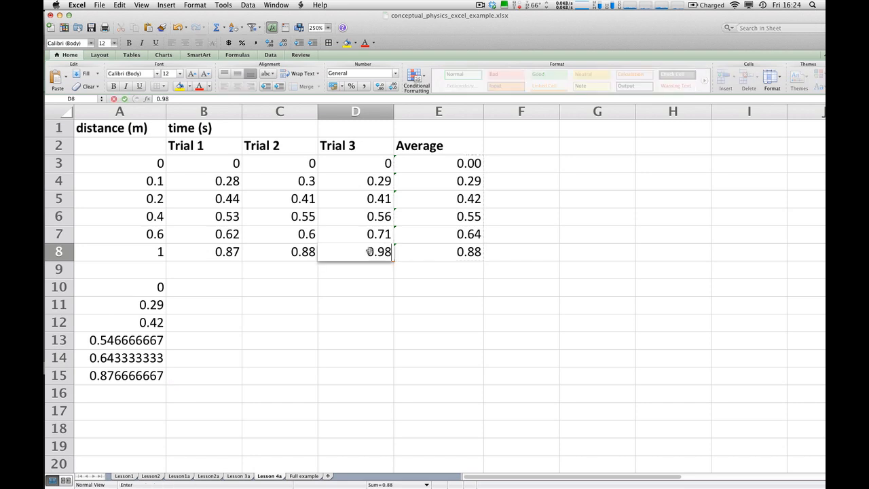
key(Return)
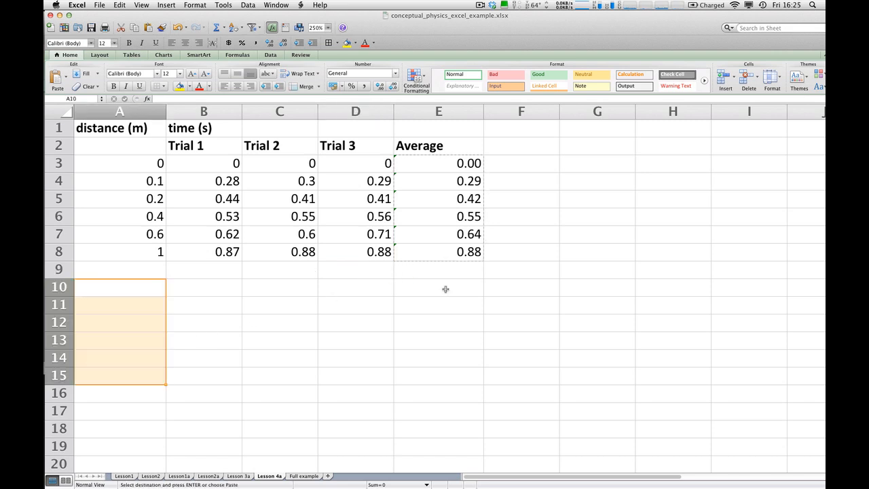
Link cell A11 to the first average with the formula =E3.
click(447, 165)
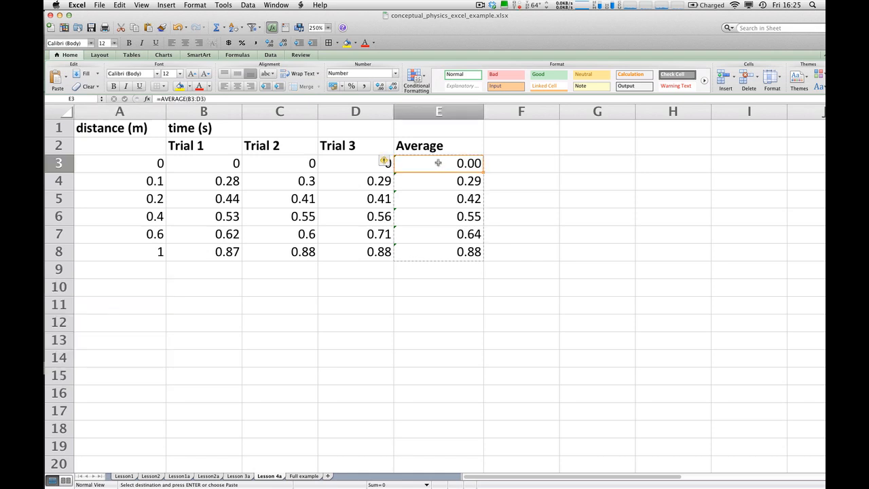
click(125, 307)
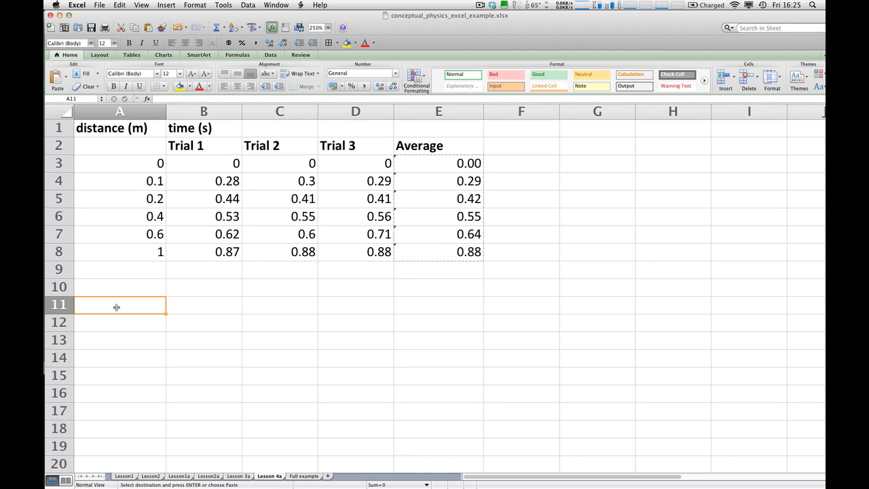
text(=)
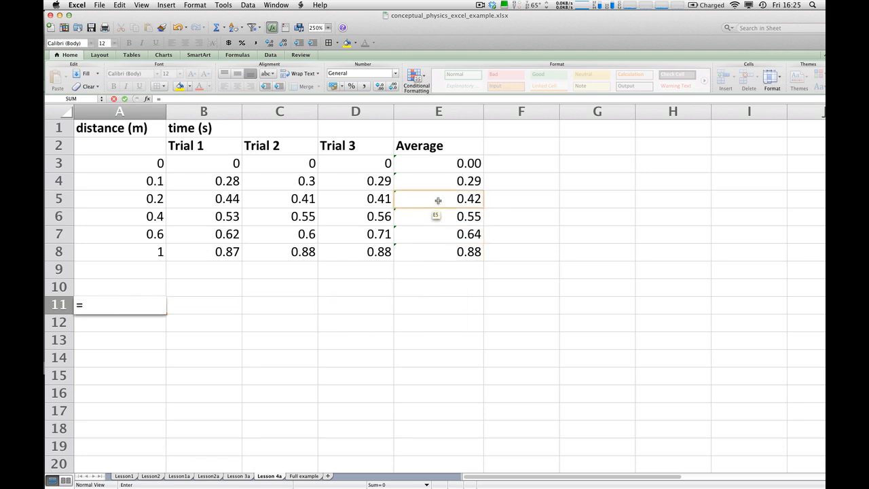
click(439, 164)
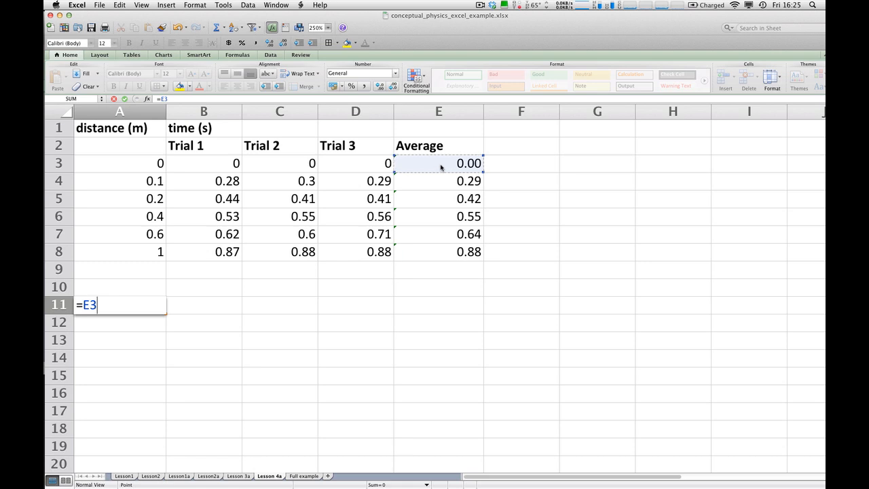
key(Return)
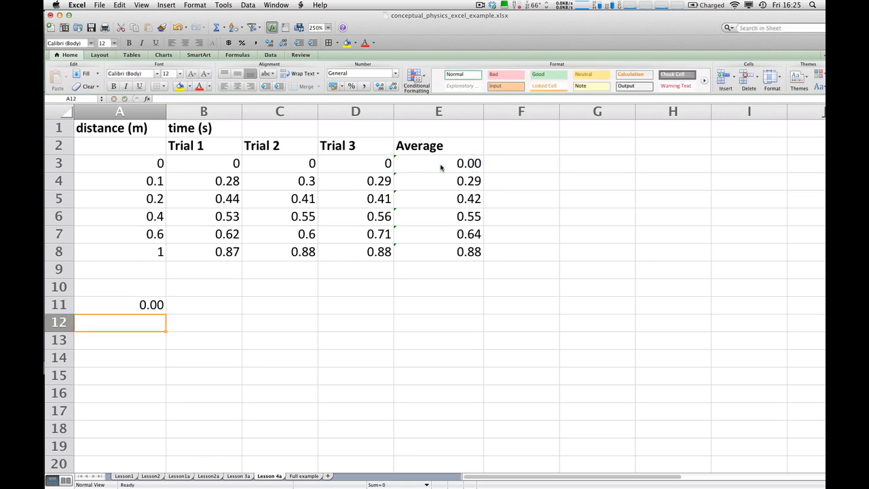
Set the Trial 3 time in D3 to 2 to test the link in A11, and undo the change.
click(380, 165)
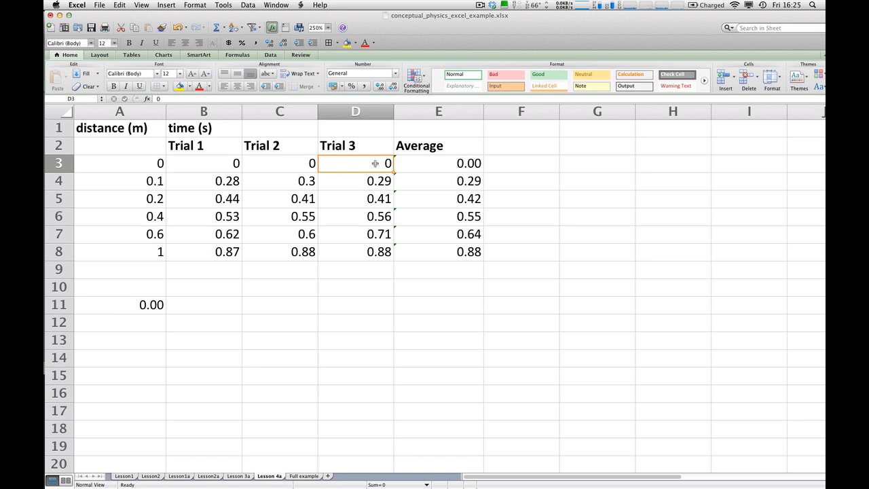
text(2)
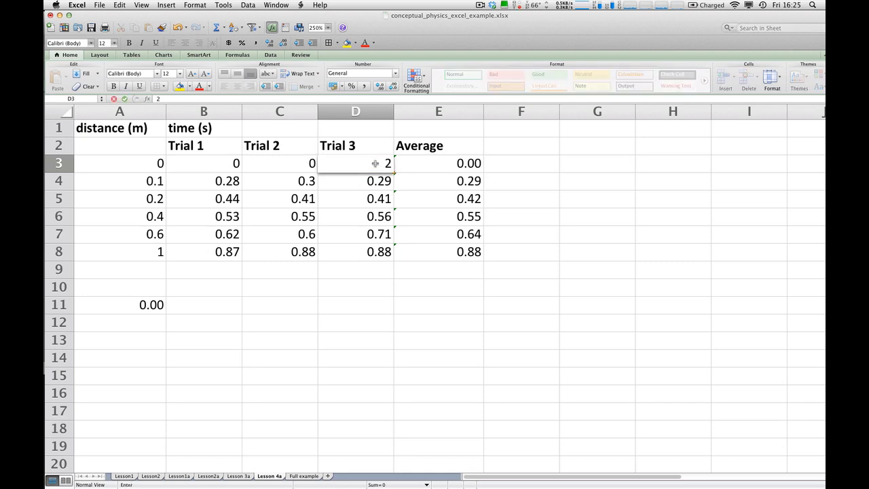
key(Return)
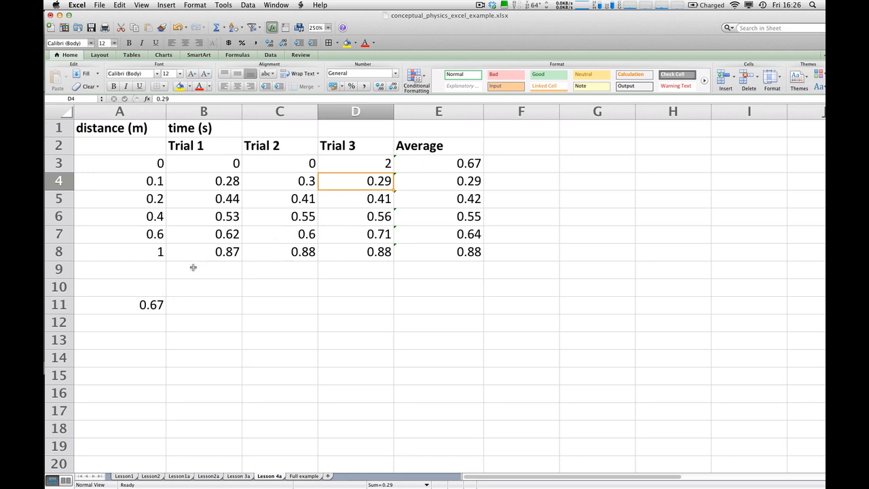
key(super+z)
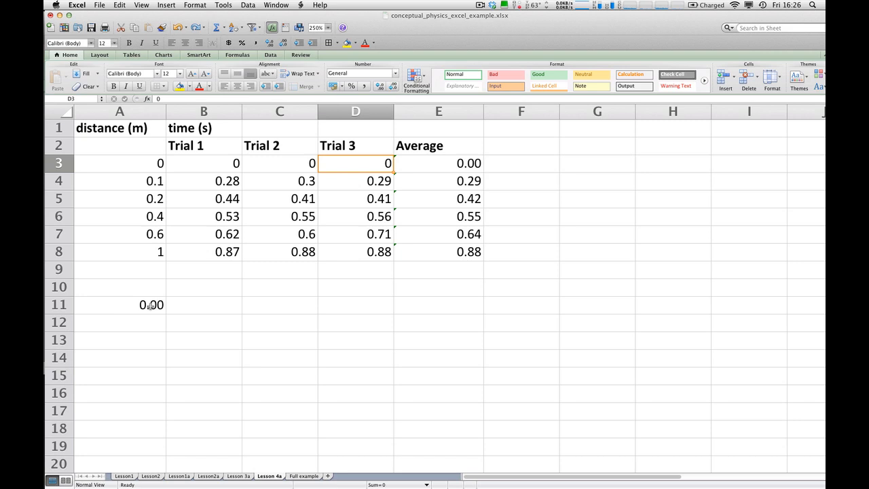
Fill the linked average formula in A11 down through A16.
drag(149, 306, 143, 390)
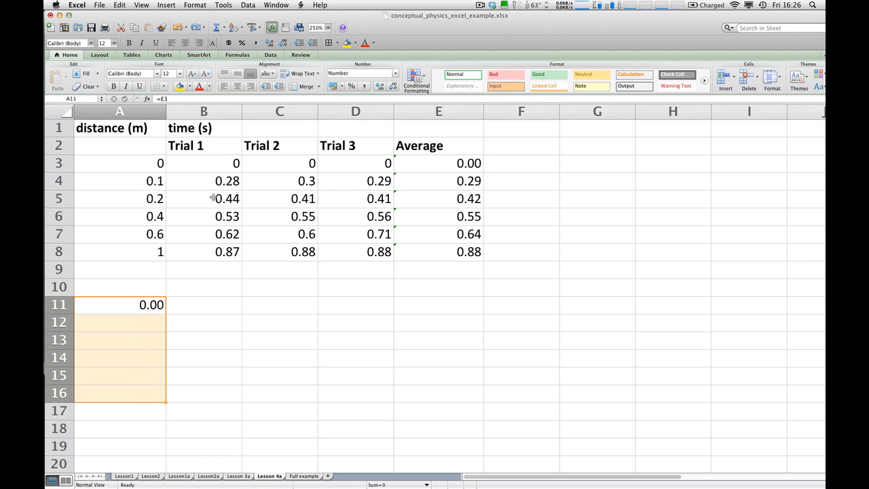
click(120, 6)
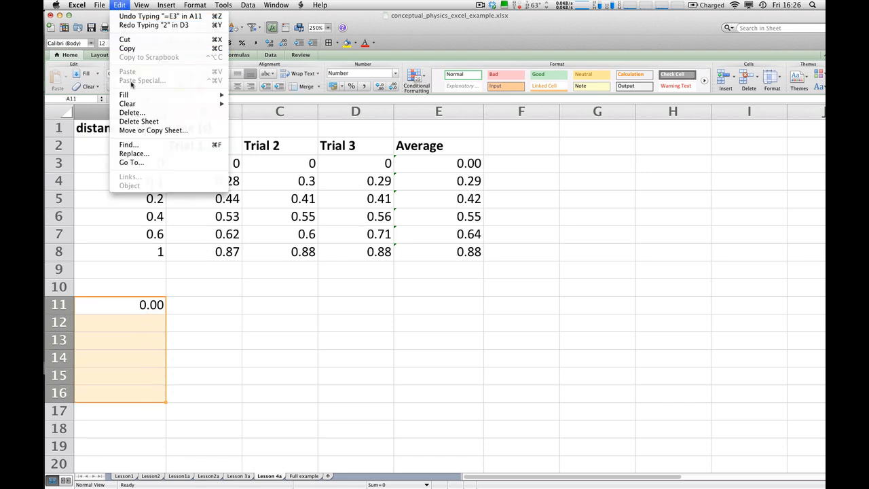
mouse_move(133, 94)
click(251, 96)
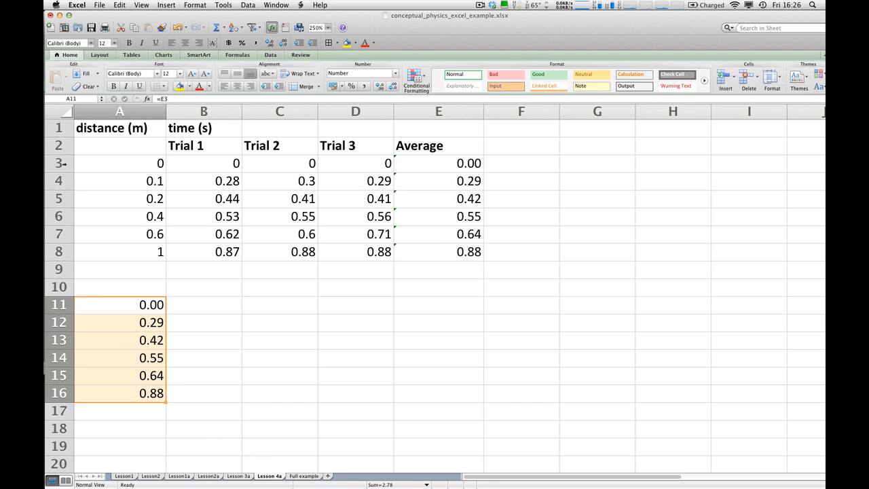
Copy the distances in A3:A8 to B11:B16 and show the values in A11:B16 with two decimal places.
drag(124, 164, 100, 252)
click(120, 5)
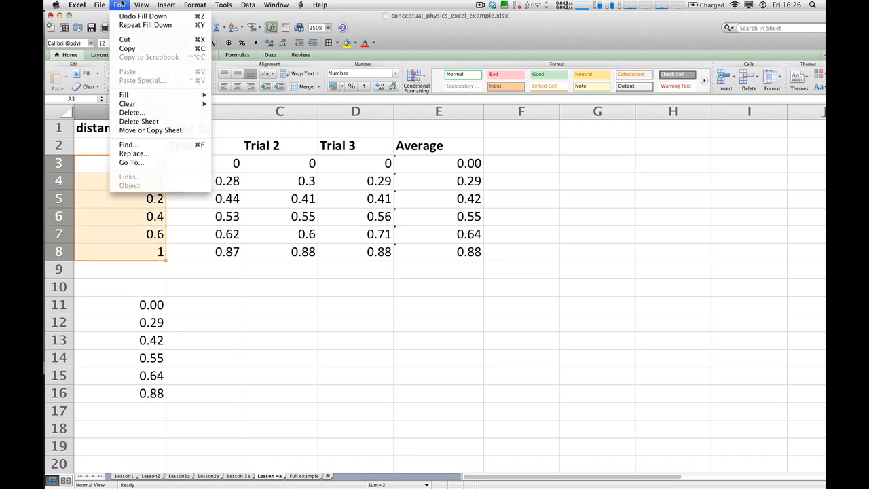
click(125, 40)
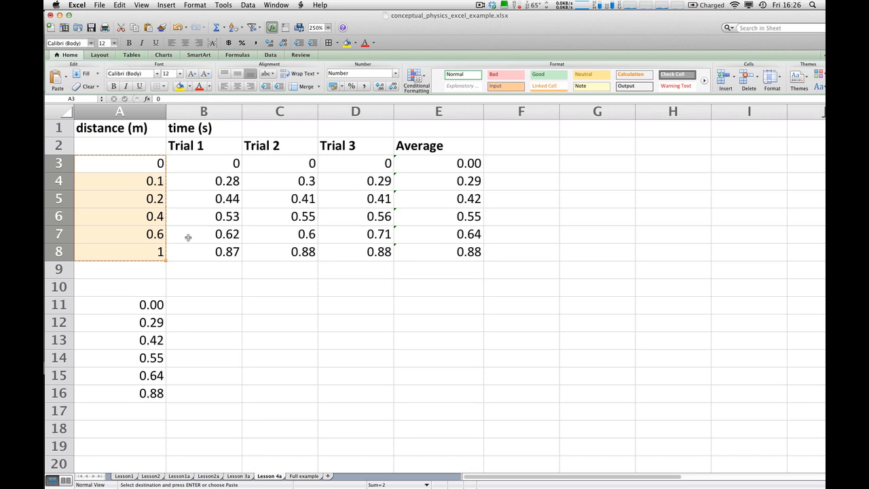
click(175, 306)
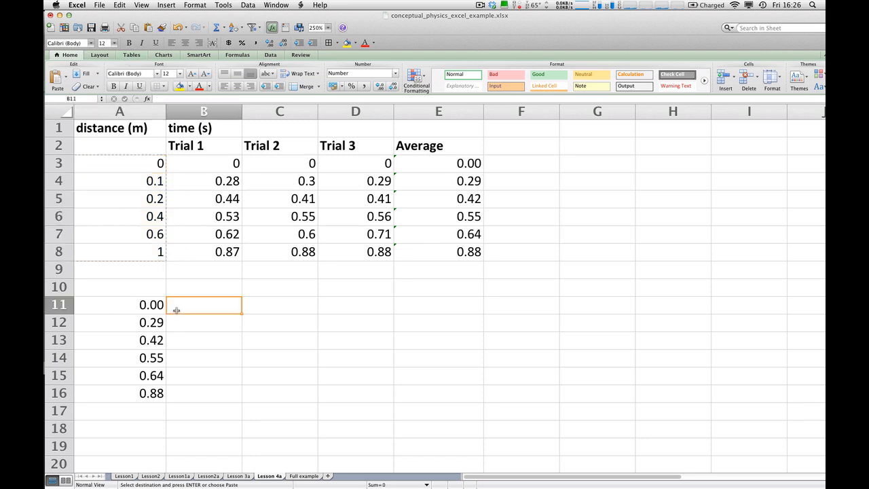
click(121, 4)
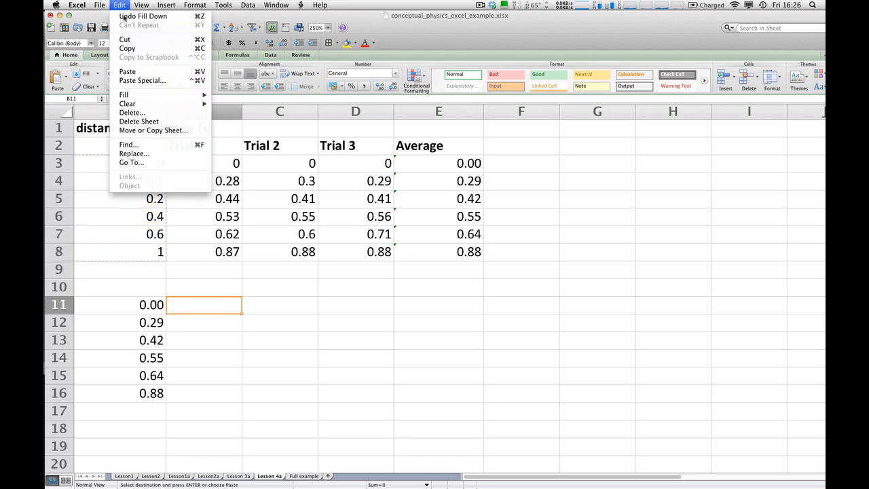
click(128, 71)
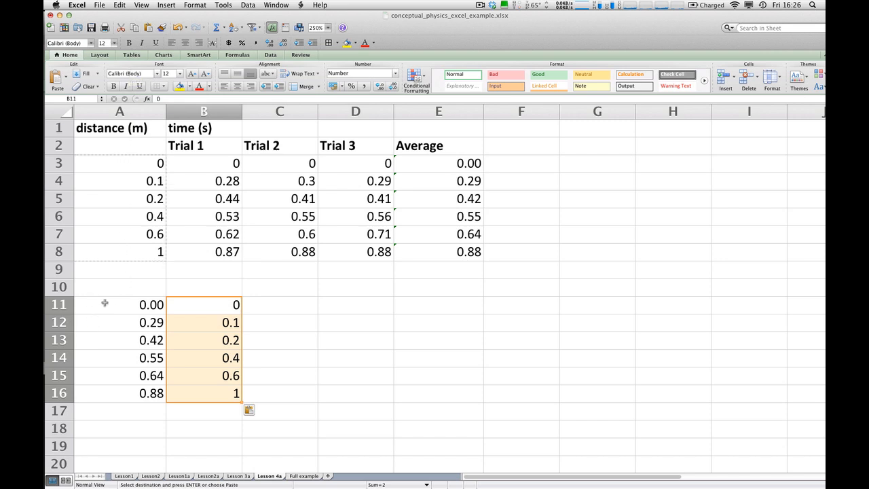
drag(102, 305, 195, 390)
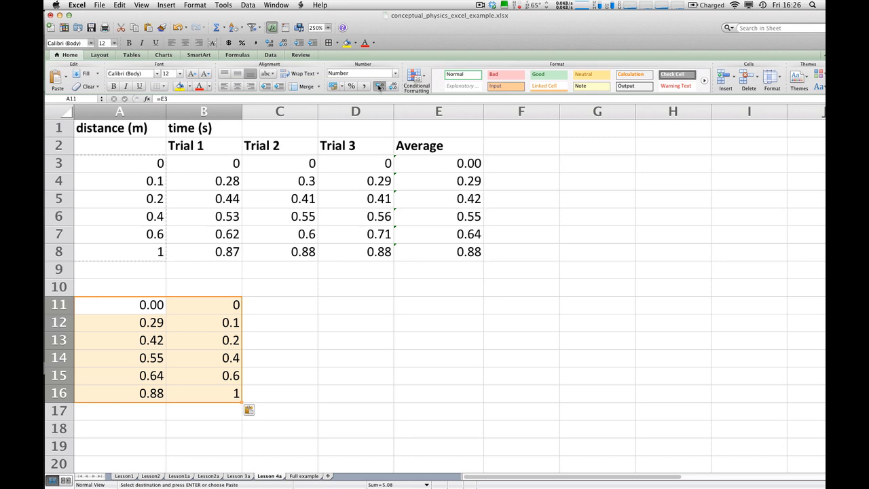
click(378, 88)
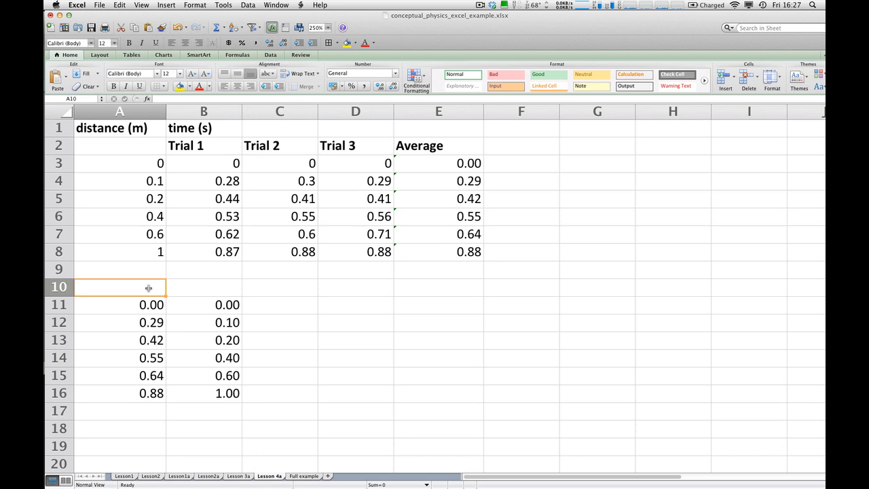
Insert a Marked Scatter chart from the average times and distances in A11:B16.
drag(122, 306, 201, 392)
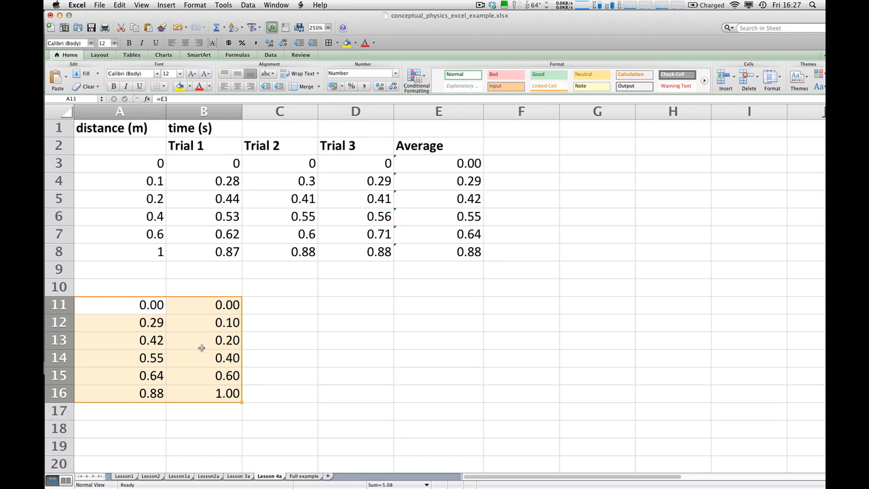
click(165, 5)
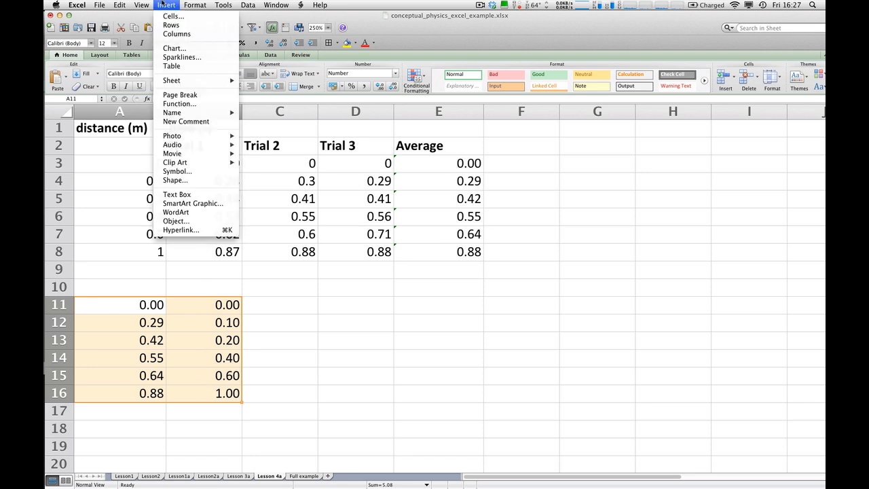
click(169, 49)
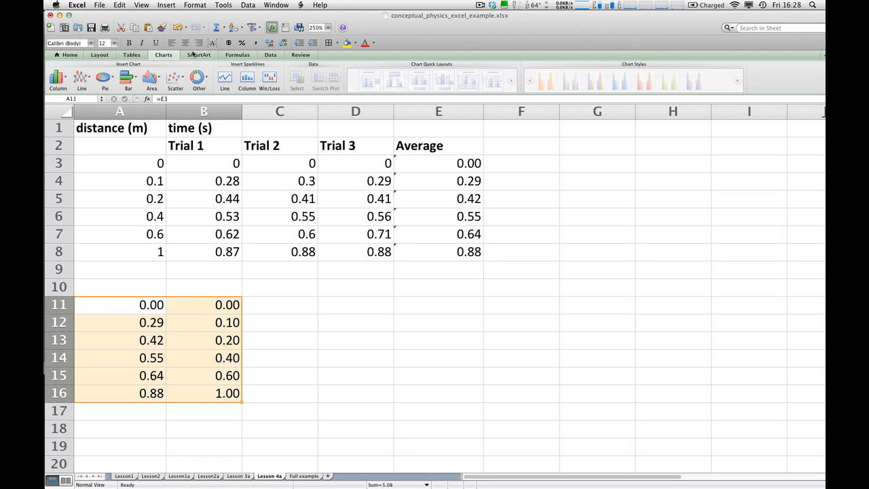
click(163, 55)
click(133, 55)
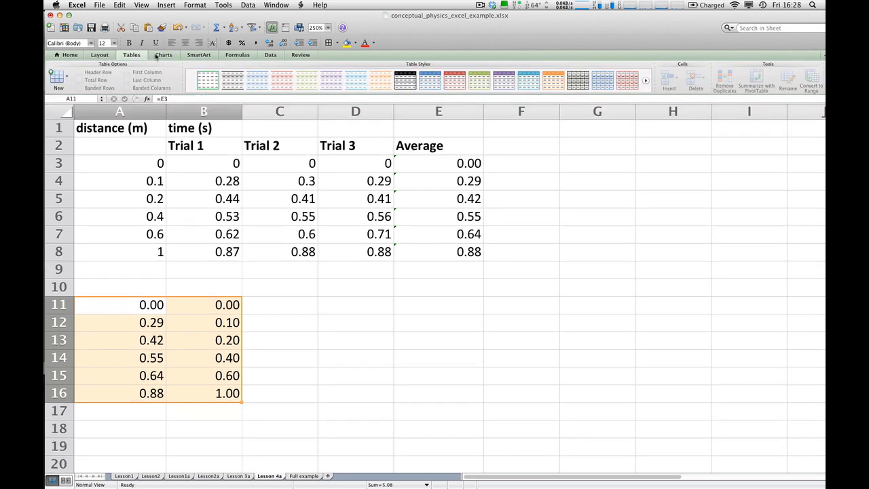
click(165, 56)
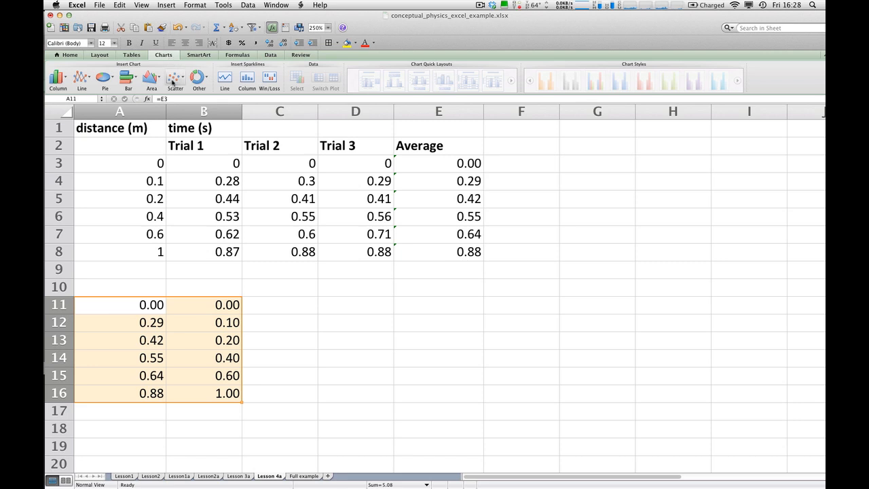
click(173, 80)
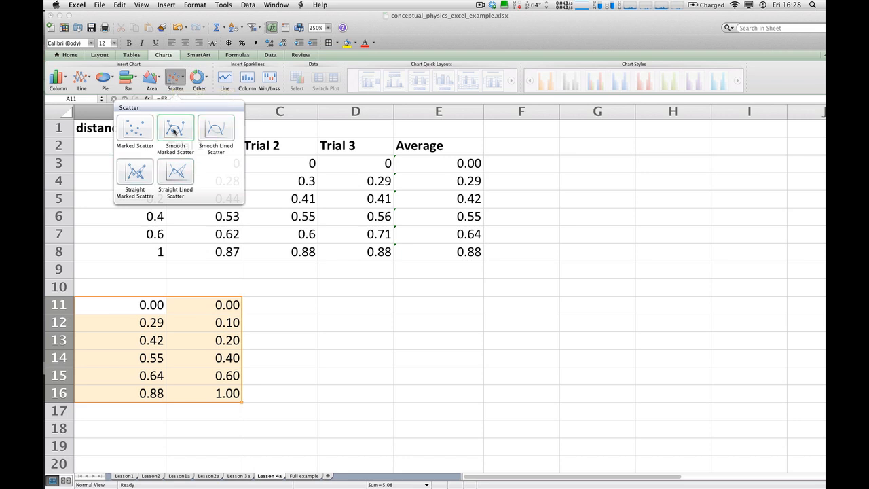
click(135, 130)
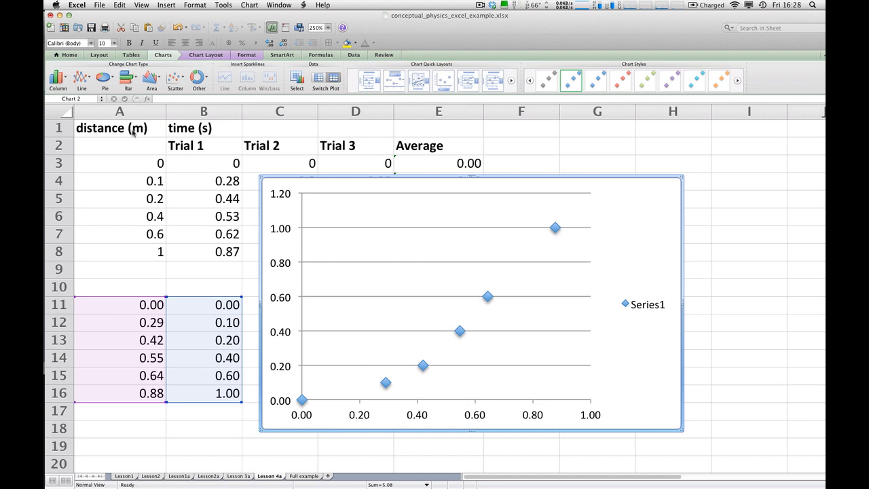
Add a title above the scatter chart reading "Position vs. Time for Rolling Ball".
key(super+Tab)
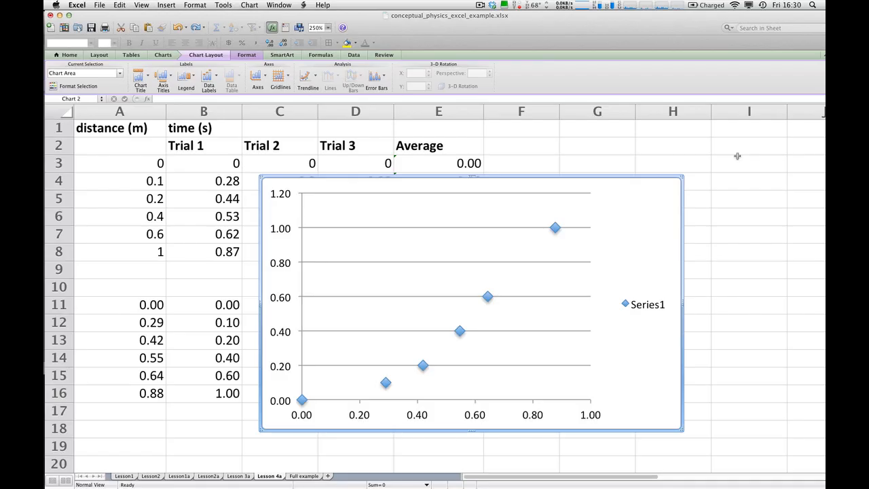
click(741, 156)
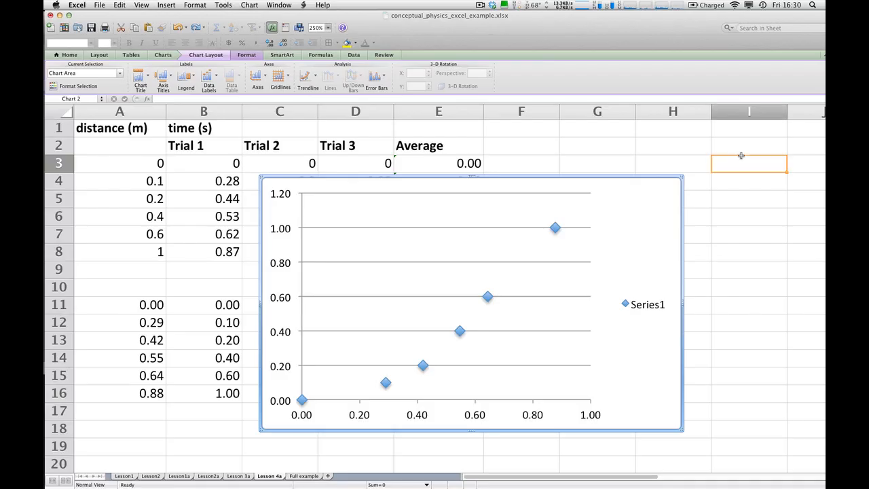
click(661, 205)
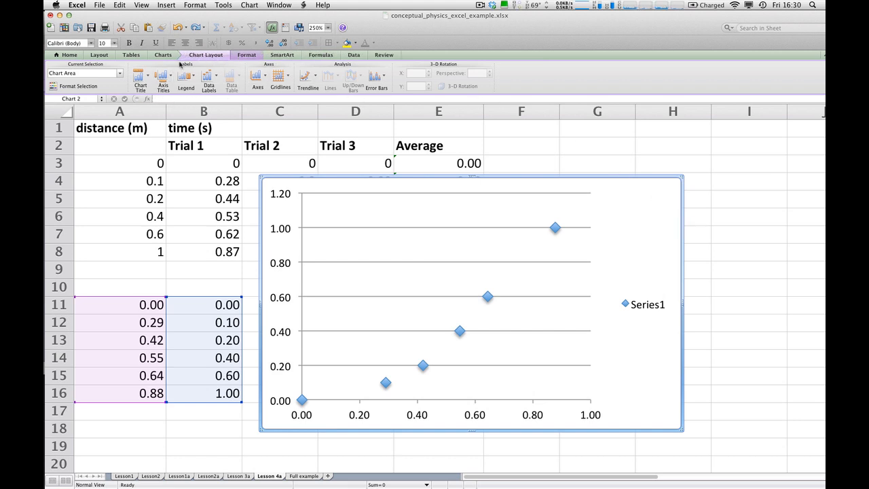
click(207, 55)
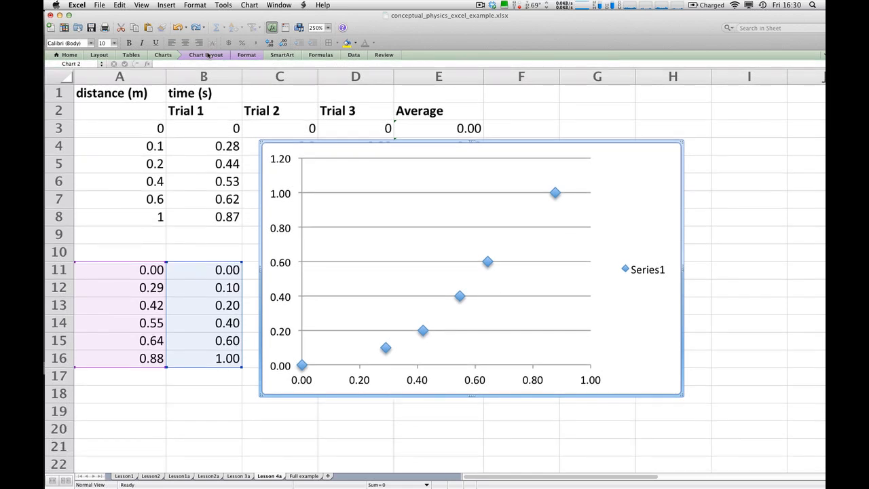
click(207, 55)
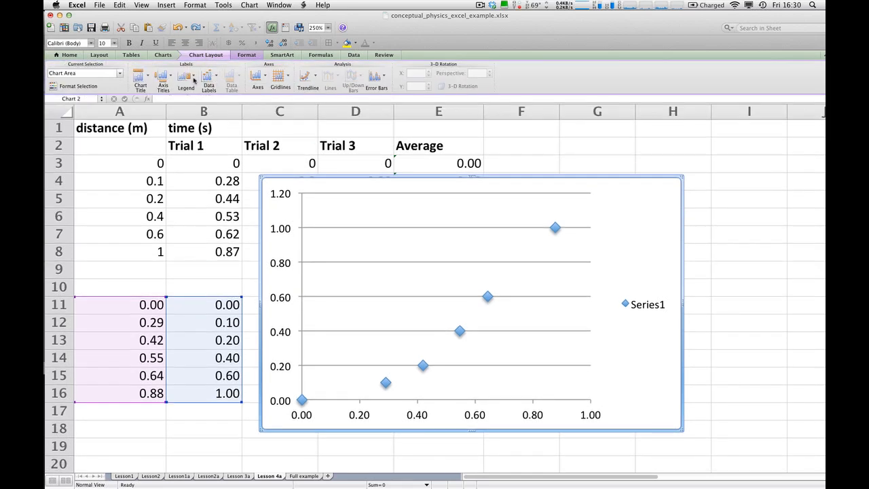
click(141, 76)
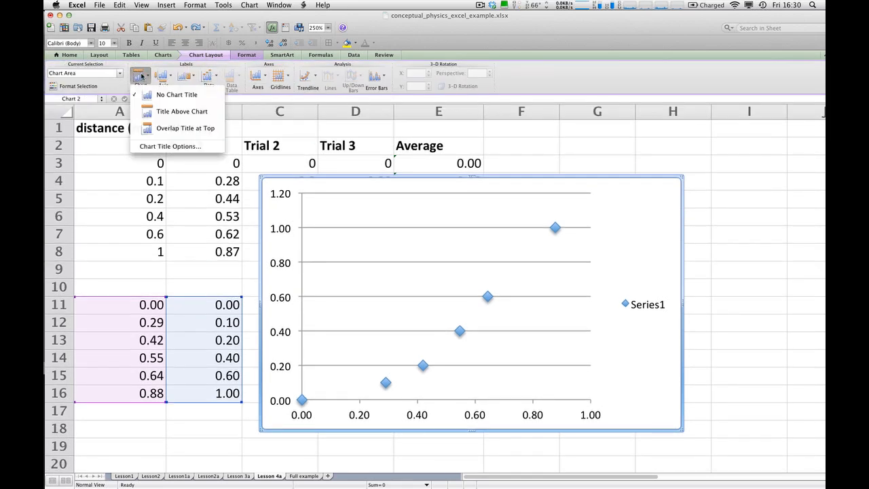
click(147, 112)
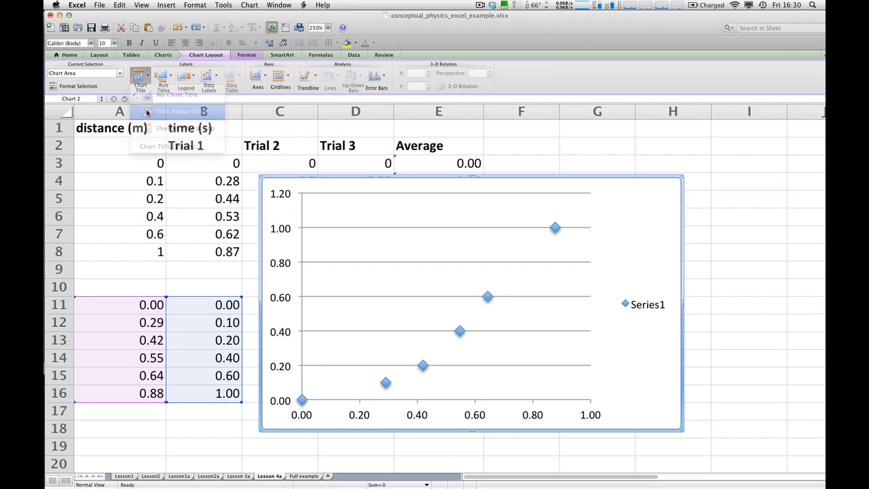
click(448, 202)
triple_click(447, 203)
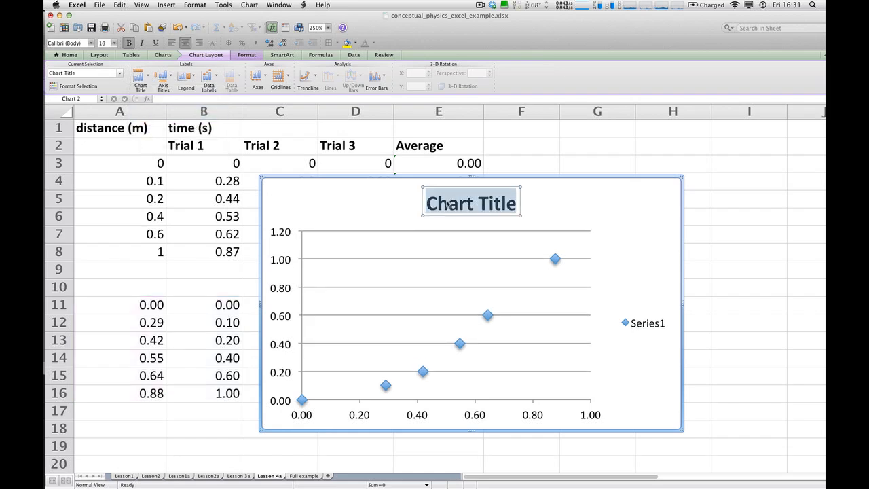
text(Position v)
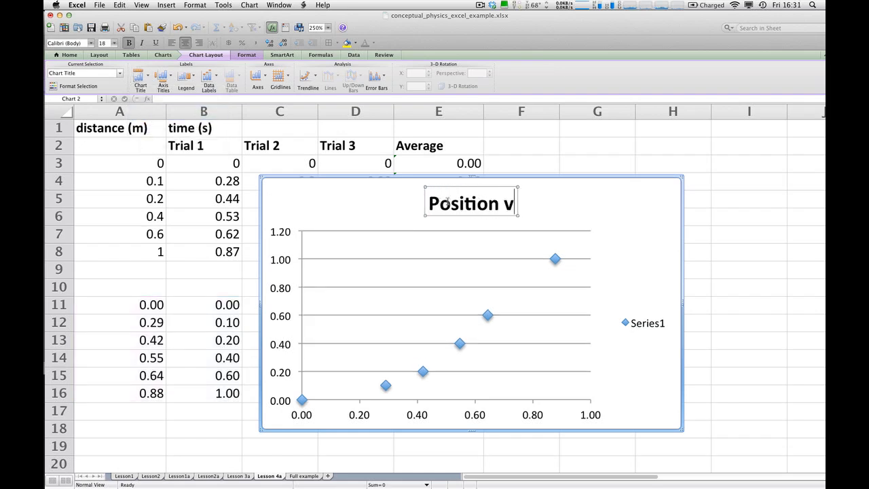
text(s. Time for)
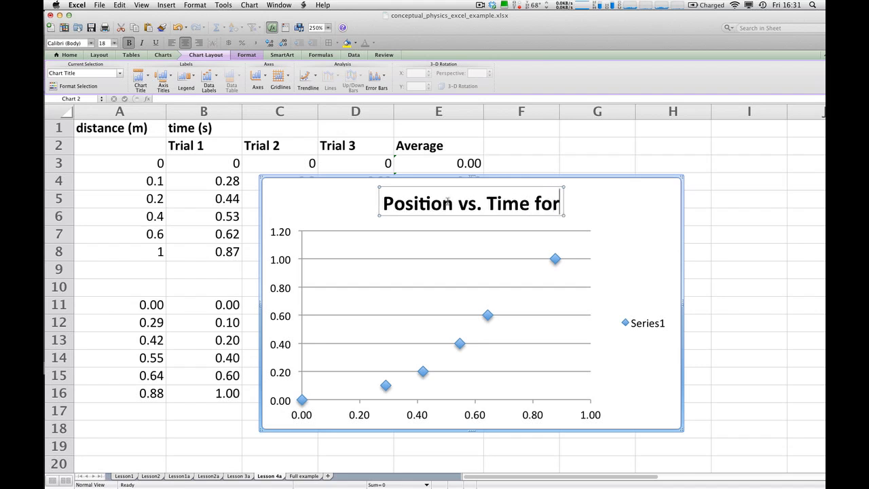
text( Rolling Ball)
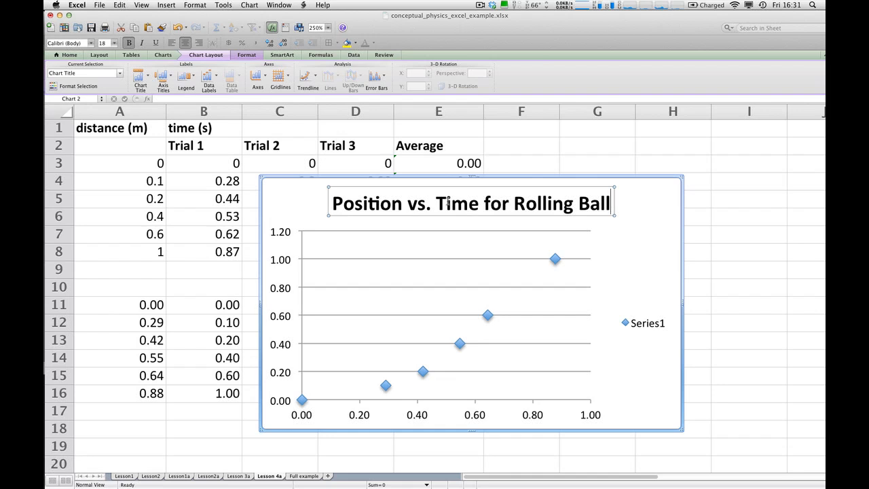
Add a horizontal axis title below the axis reading "time (seconds)".
click(164, 78)
mouse_move(239, 90)
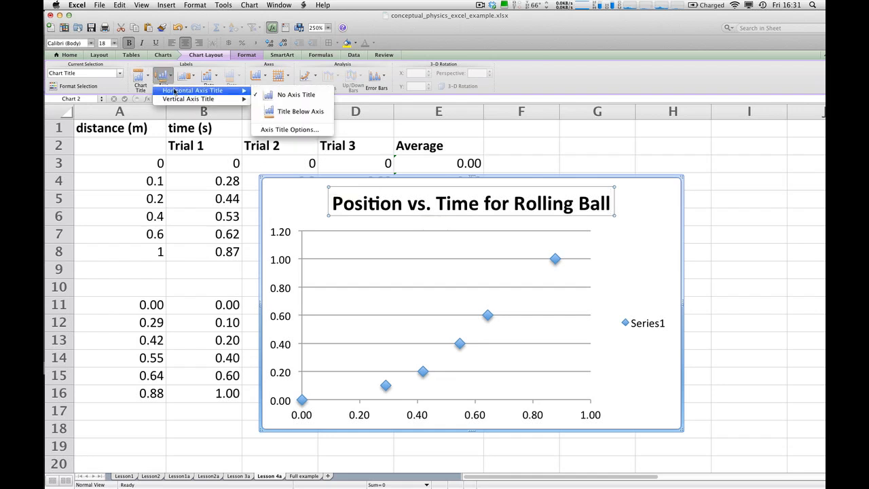
click(291, 116)
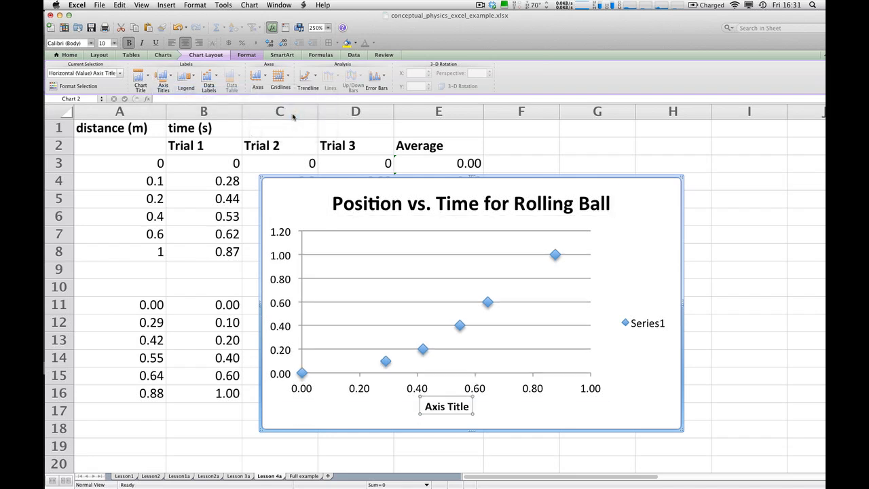
triple_click(452, 406)
text(tim)
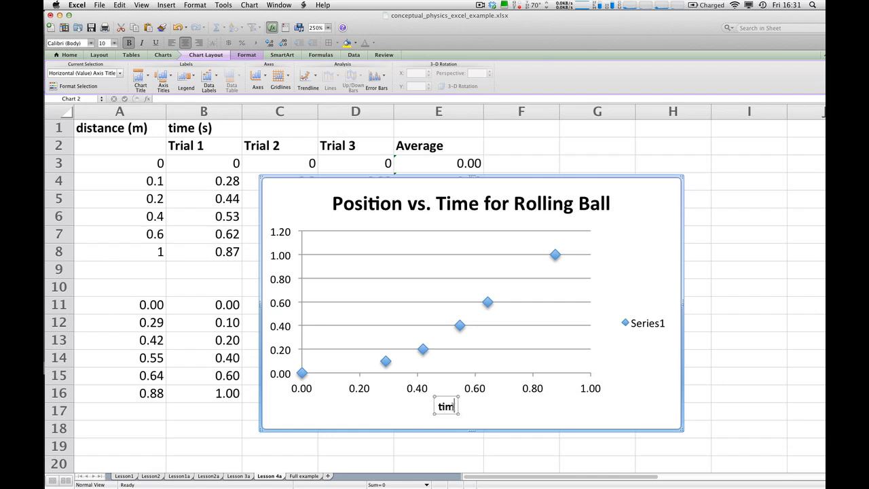
text(e ( seconds))
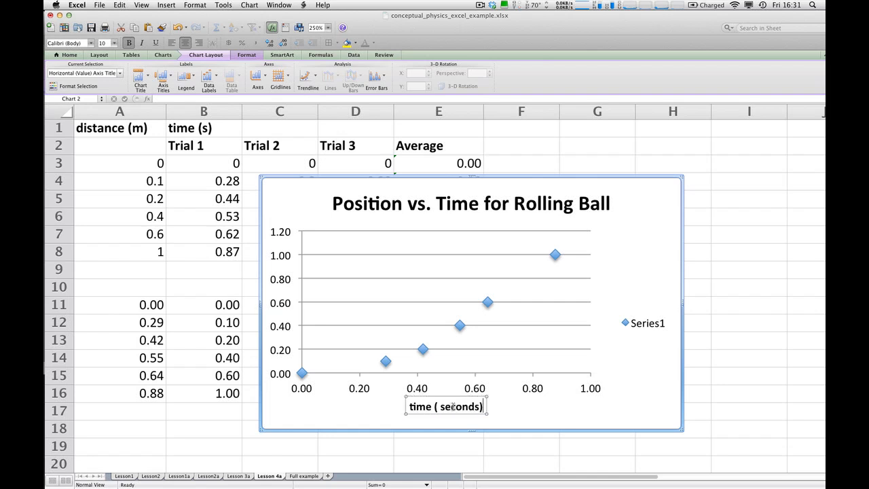
click(441, 407)
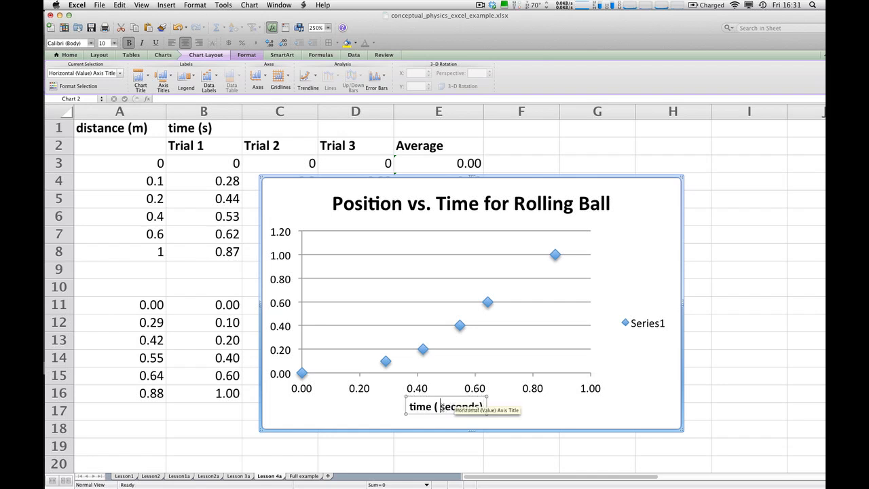
key(BackSpace)
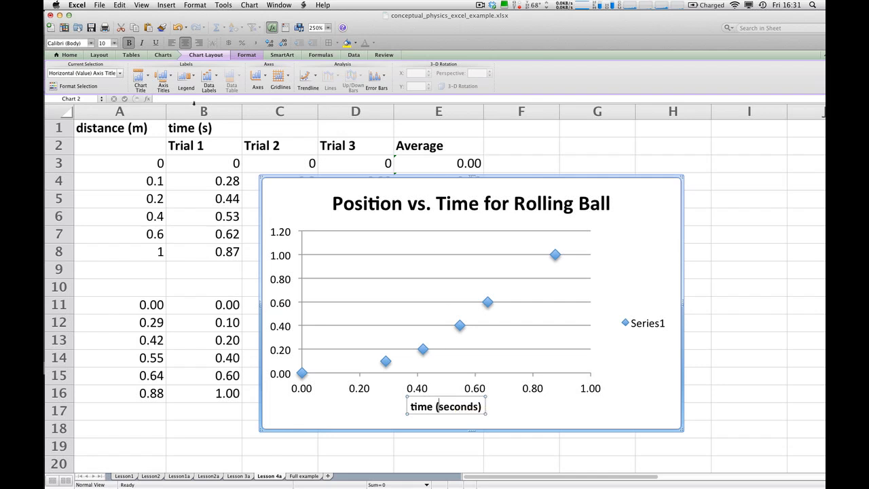
Add a rotated vertical axis title to the scatter chart reading "Position (meters)".
click(162, 76)
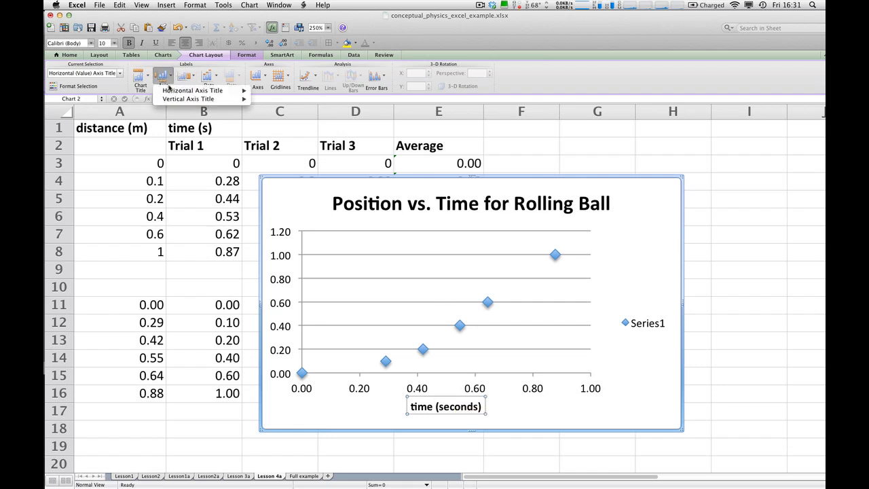
mouse_move(172, 99)
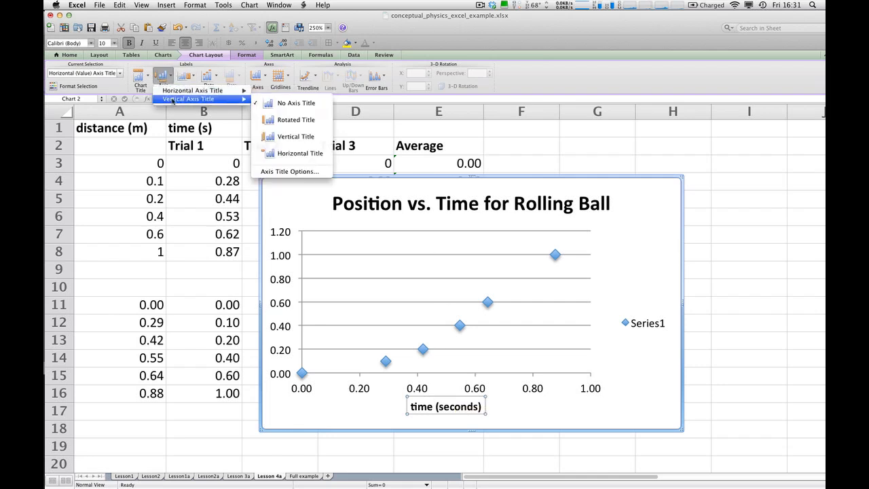
click(284, 121)
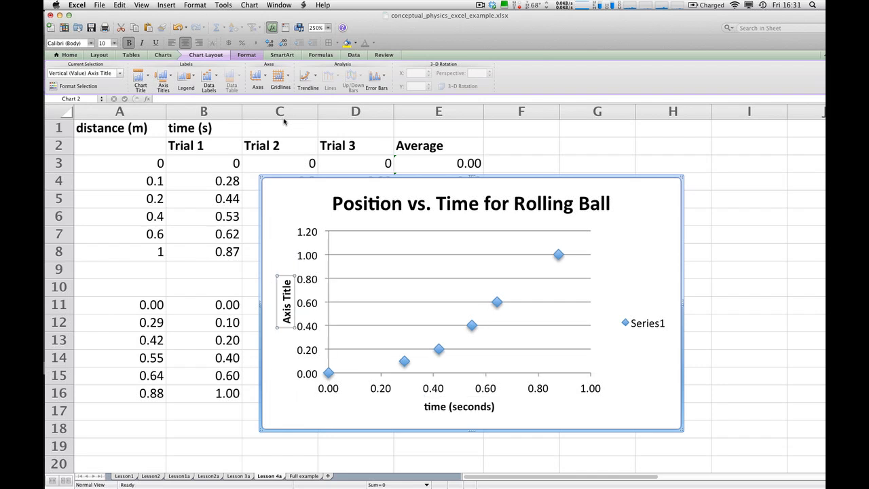
triple_click(286, 315)
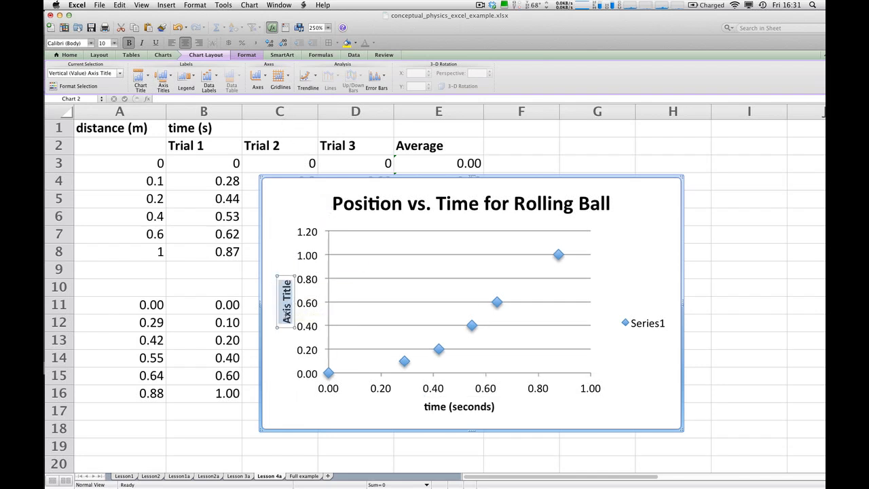
text(Position (meteres)
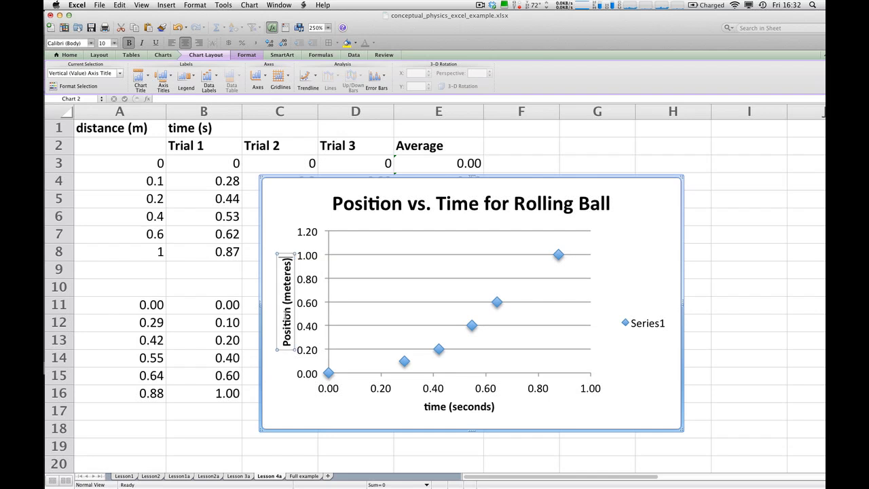
key(BackSpace)
key(BackSpace)
text(s))
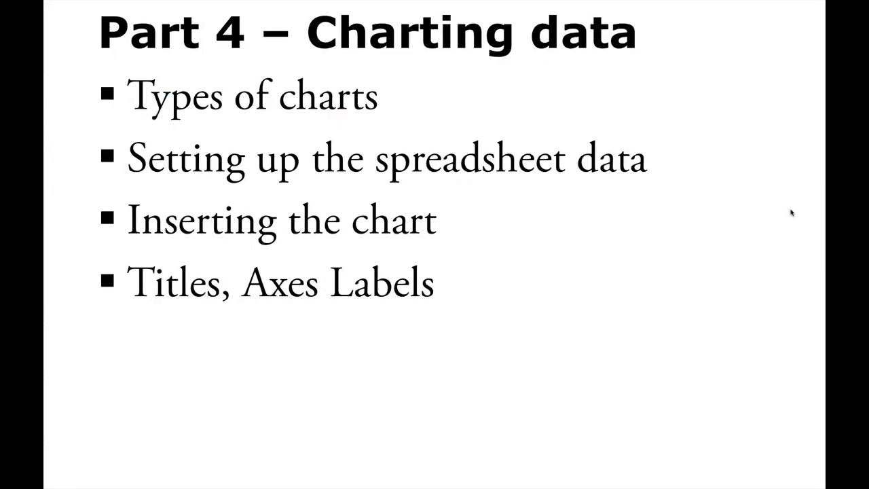
key(Right)
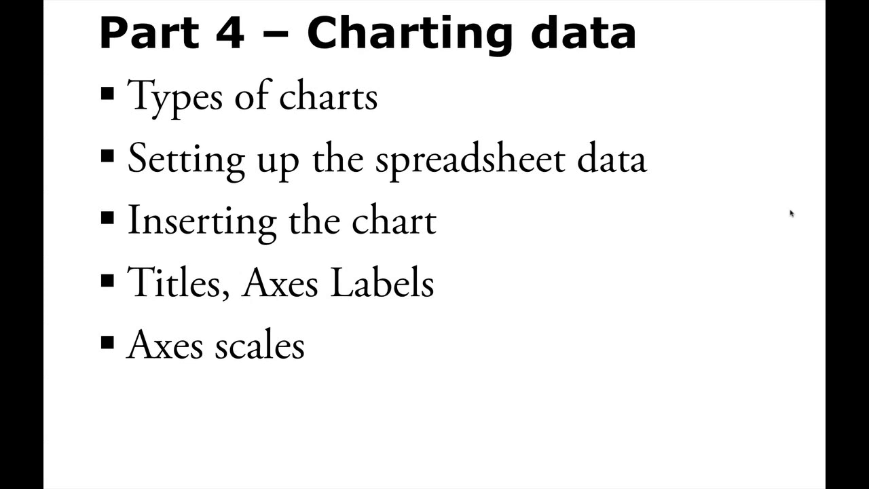
key(super+Tab)
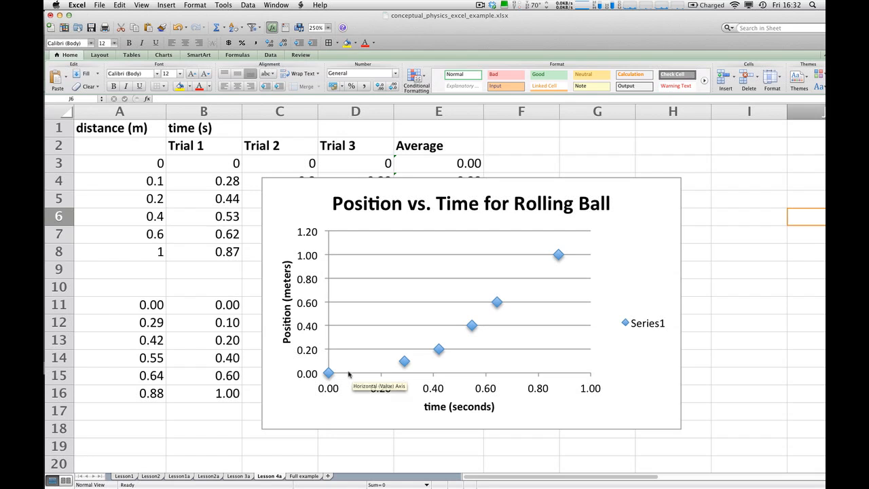
Examine the vertical axis scale settings, including minimum, maximum, and major and minor units.
mouse_move(324, 372)
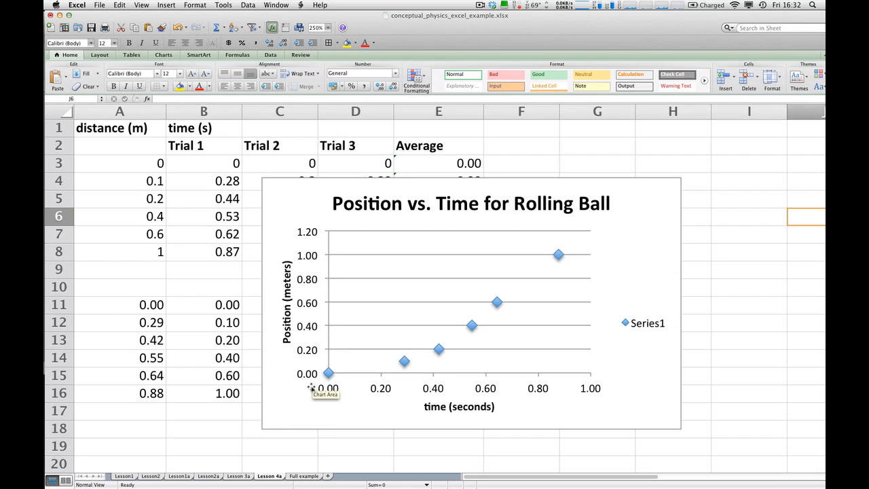
double_click(309, 305)
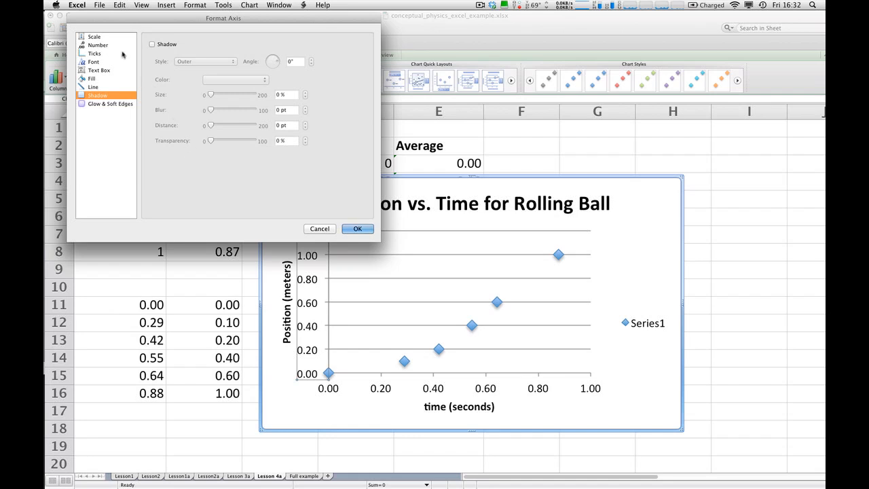
click(98, 39)
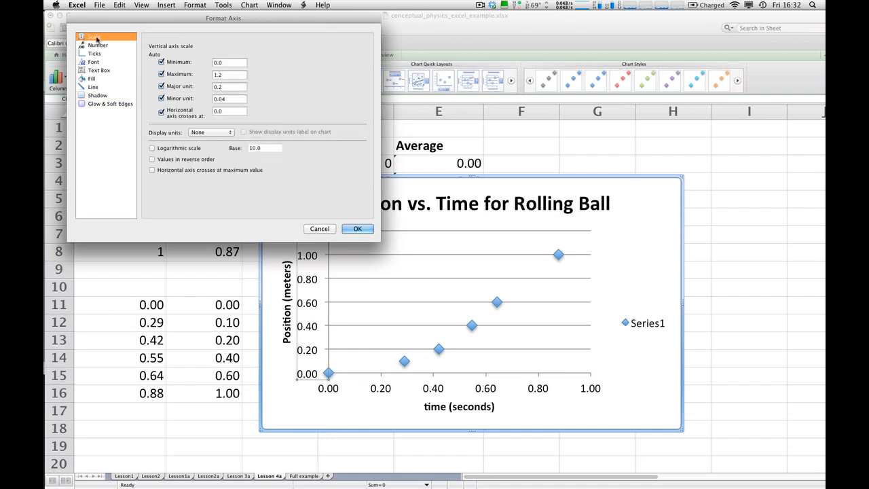
click(351, 229)
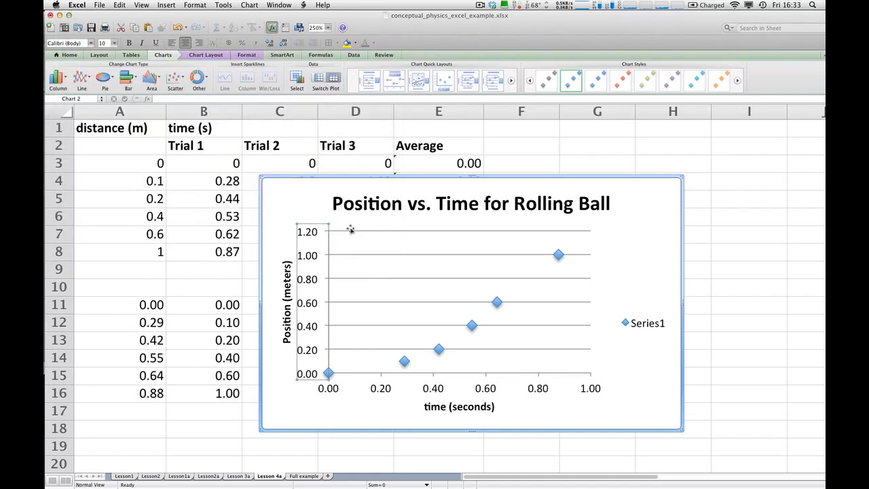
right_click(310, 281)
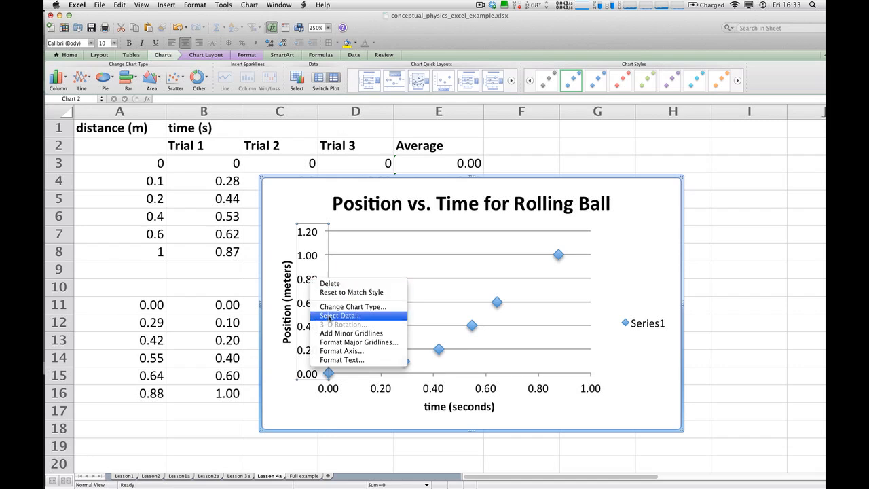
click(337, 352)
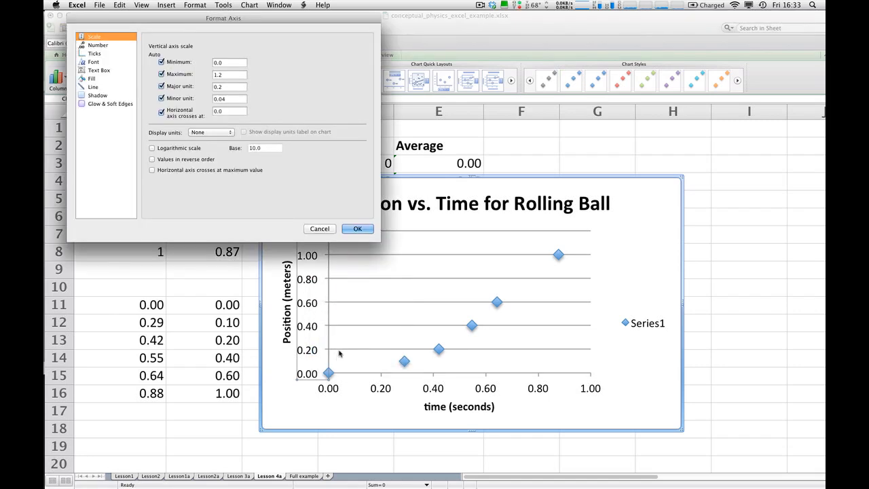
click(323, 229)
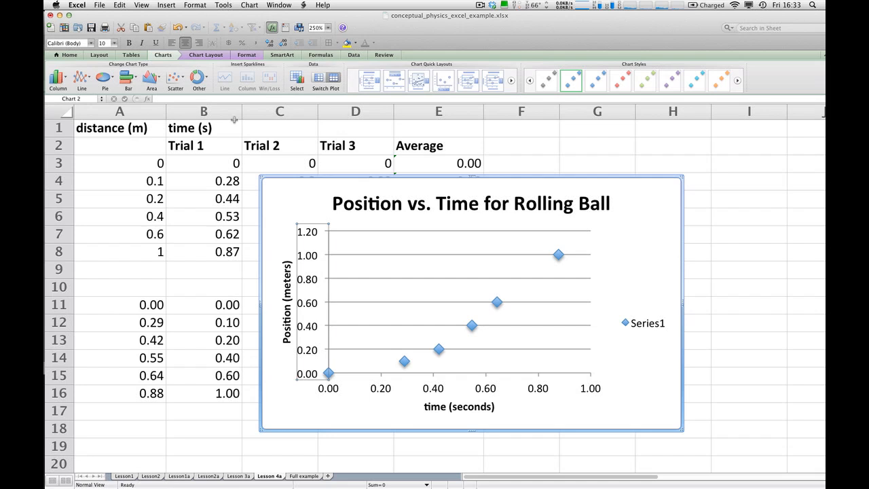
Add major vertical gridlines to the scatter chart and delete its Series1 legend.
click(205, 54)
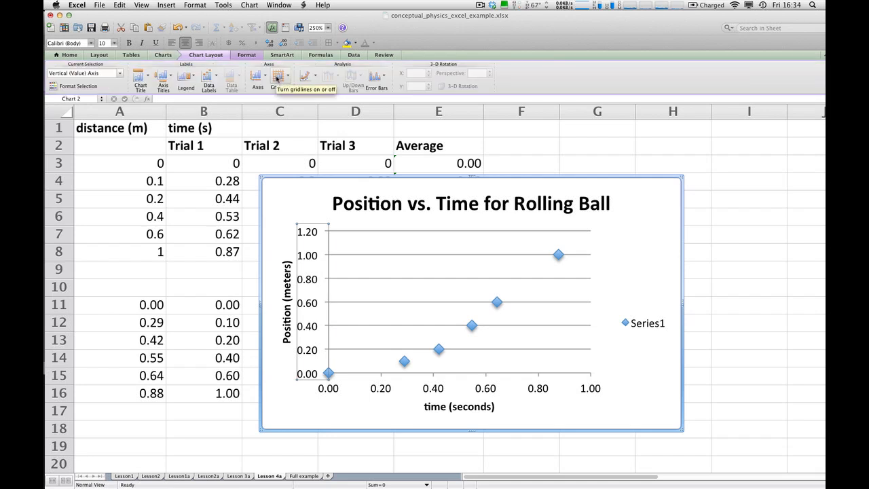
click(278, 79)
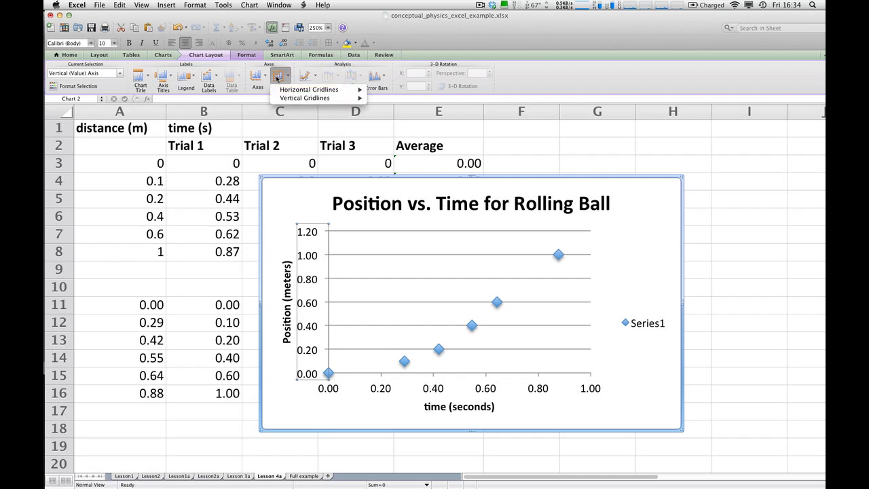
mouse_move(284, 99)
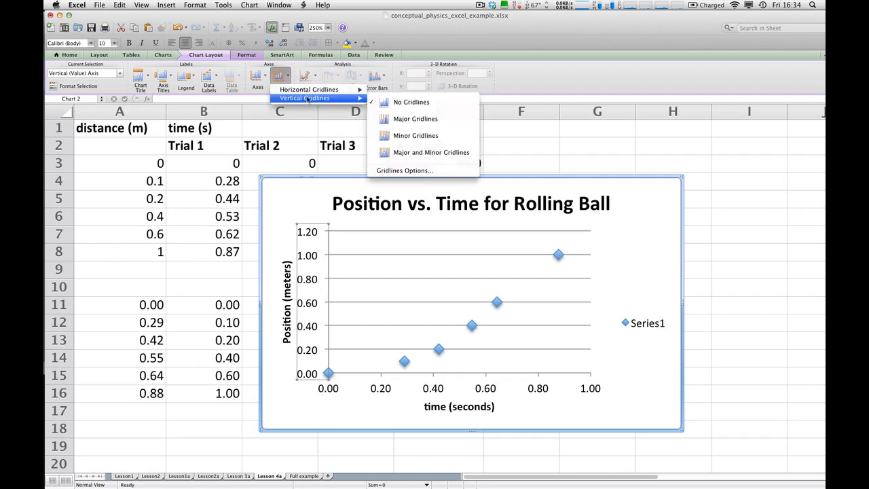
click(408, 121)
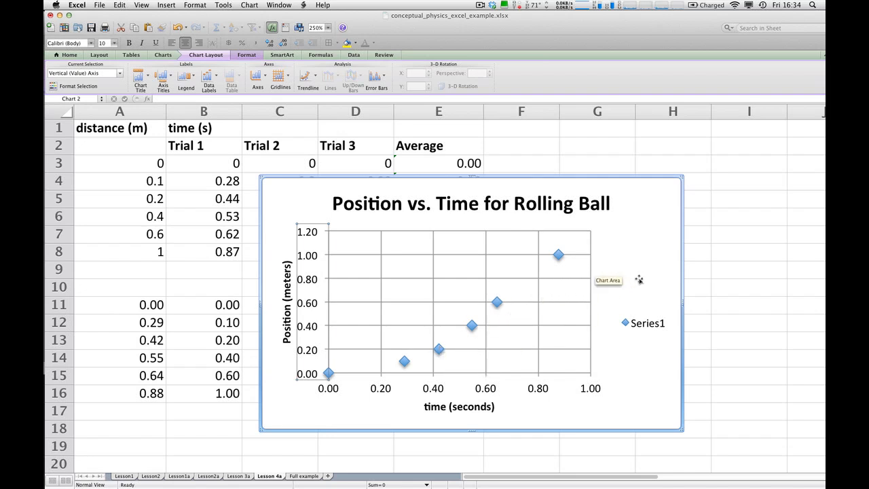
click(638, 324)
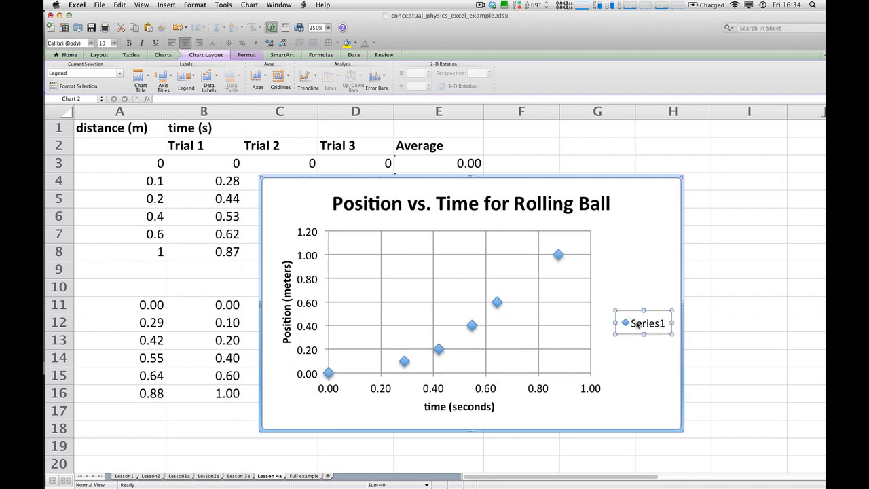
key(Delete)
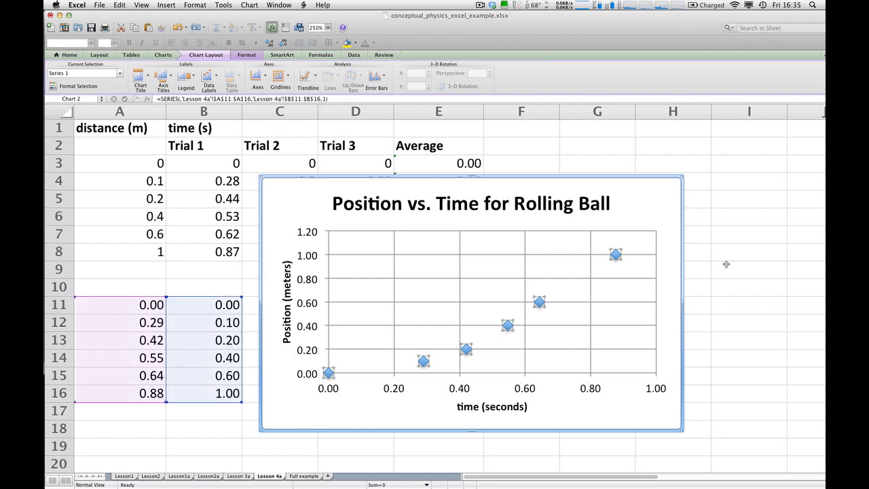
Format the data series markers with a solid red fill and a solid black outline.
double_click(464, 349)
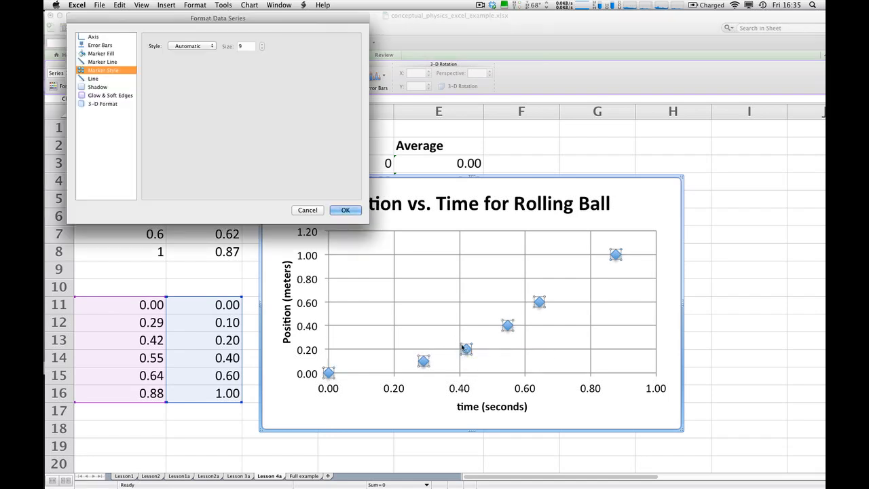
click(100, 54)
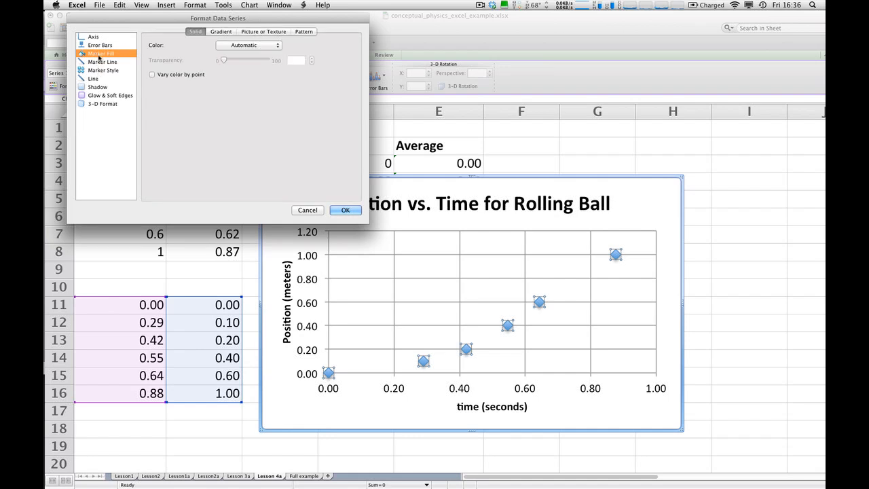
click(239, 46)
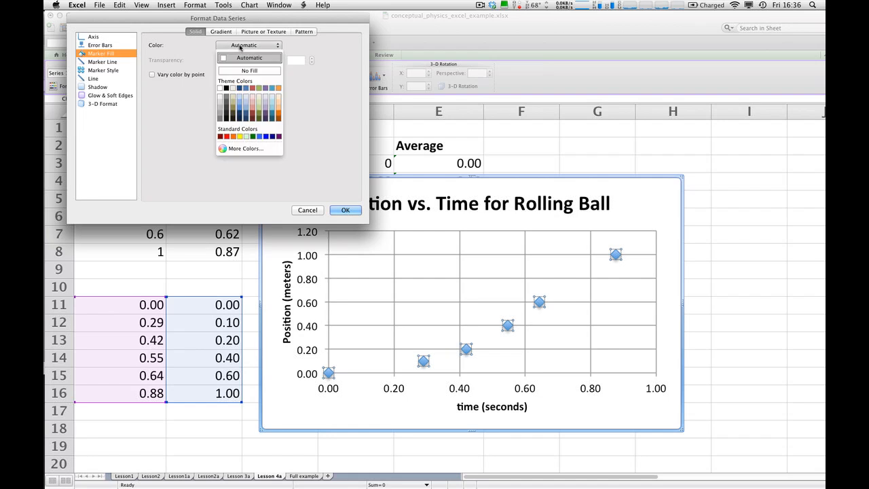
click(227, 137)
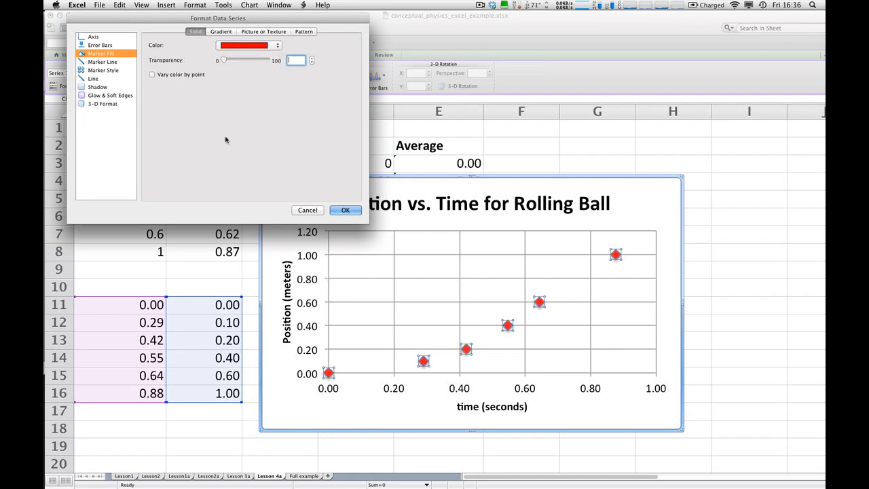
click(104, 63)
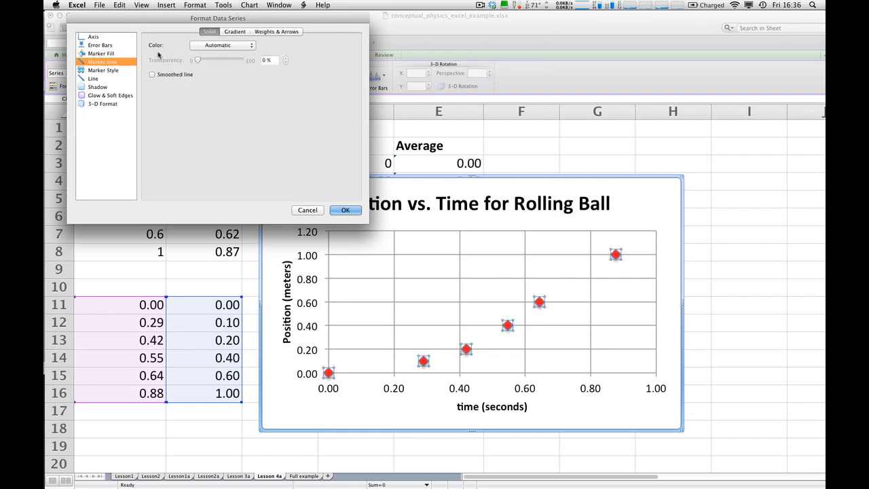
click(209, 48)
click(200, 76)
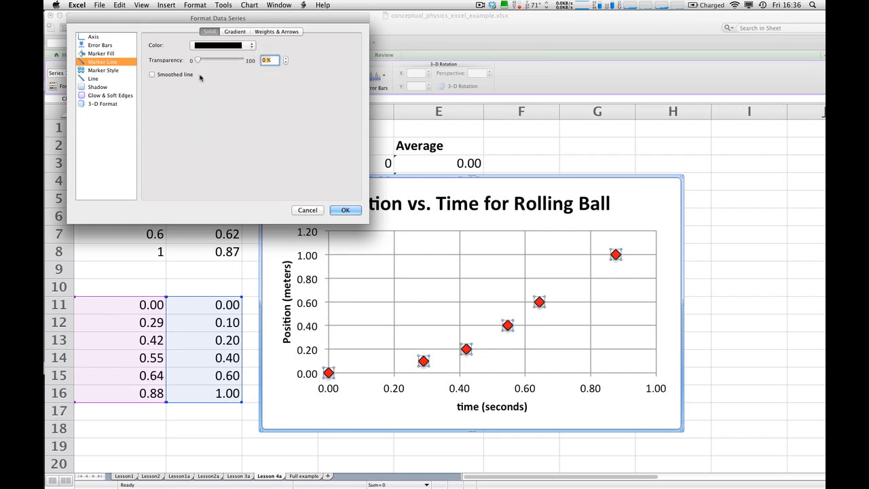
Change the data series markers to squares of size 4 and apply the formatting.
click(103, 71)
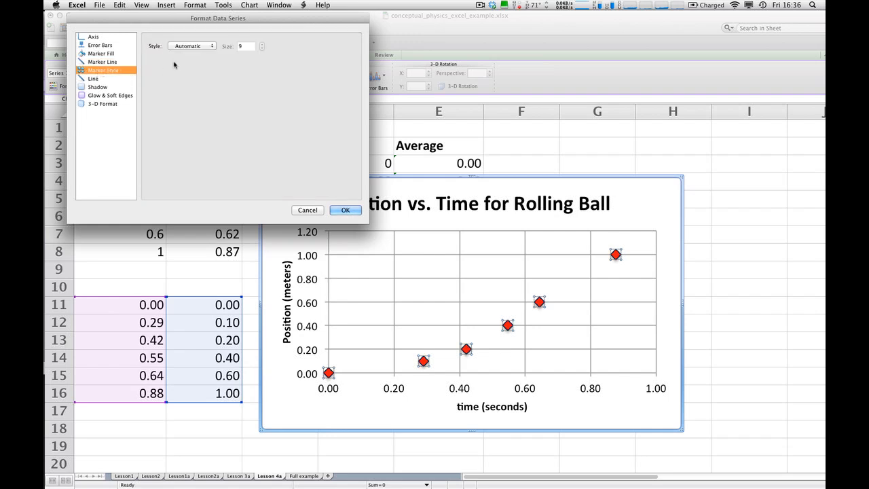
click(211, 47)
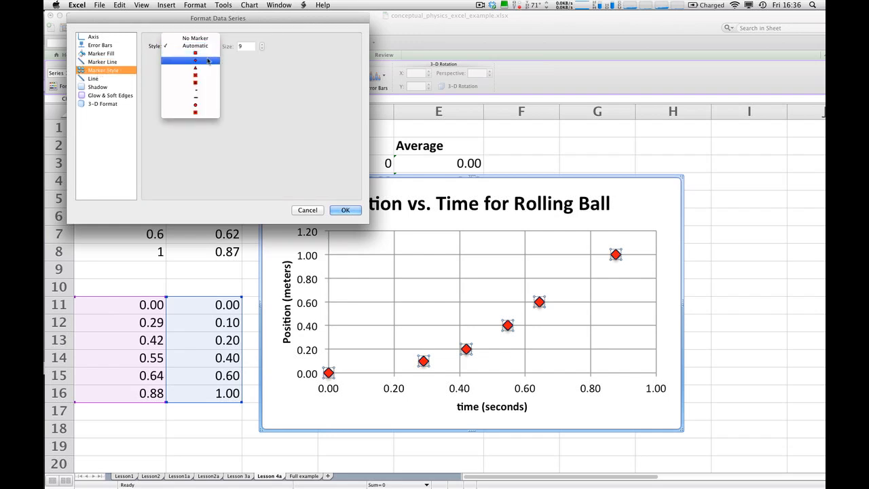
click(196, 54)
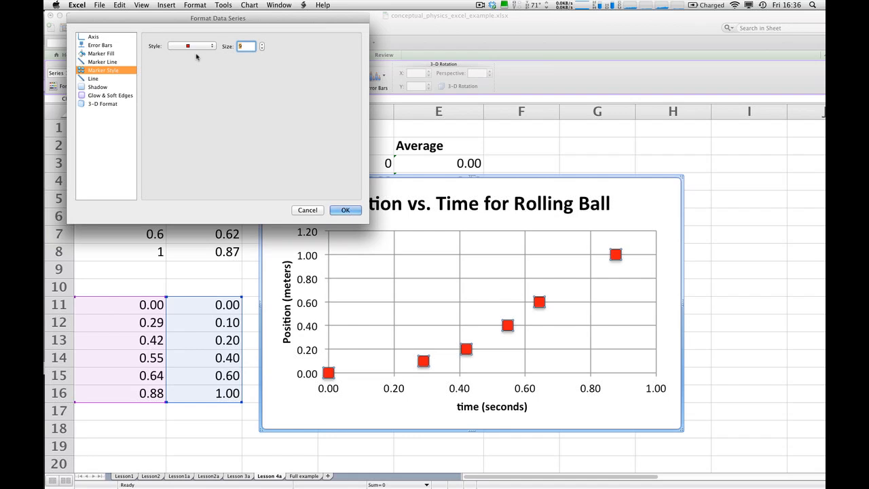
click(262, 49)
click(262, 48)
click(262, 48)
click(261, 49)
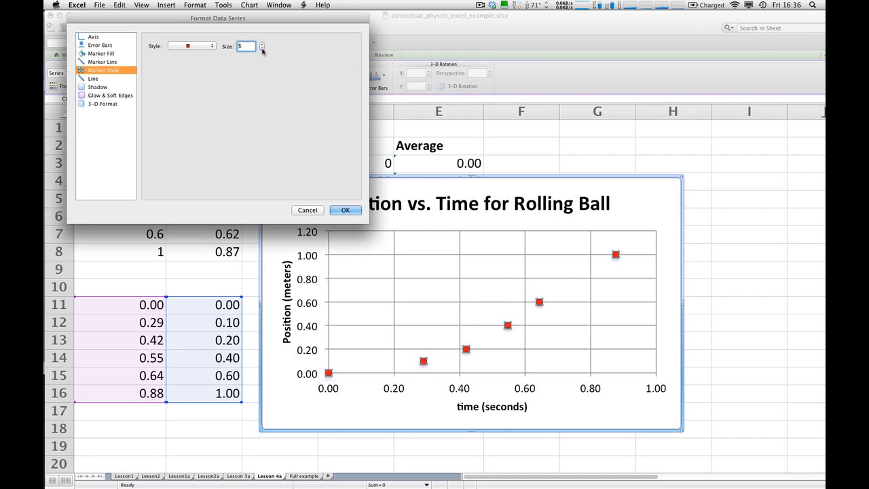
click(262, 49)
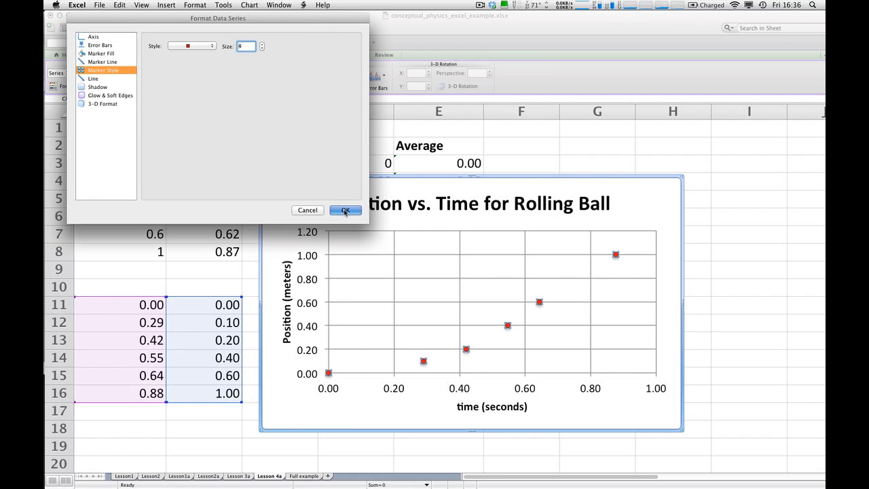
click(345, 210)
click(731, 222)
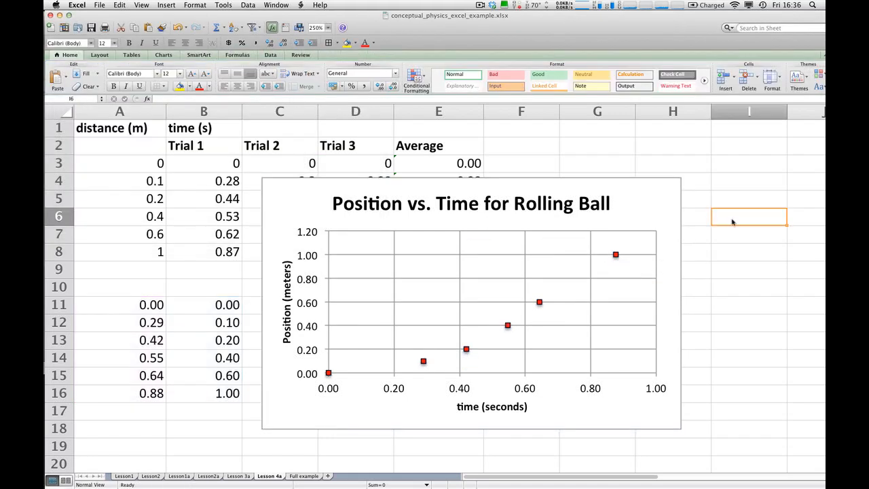